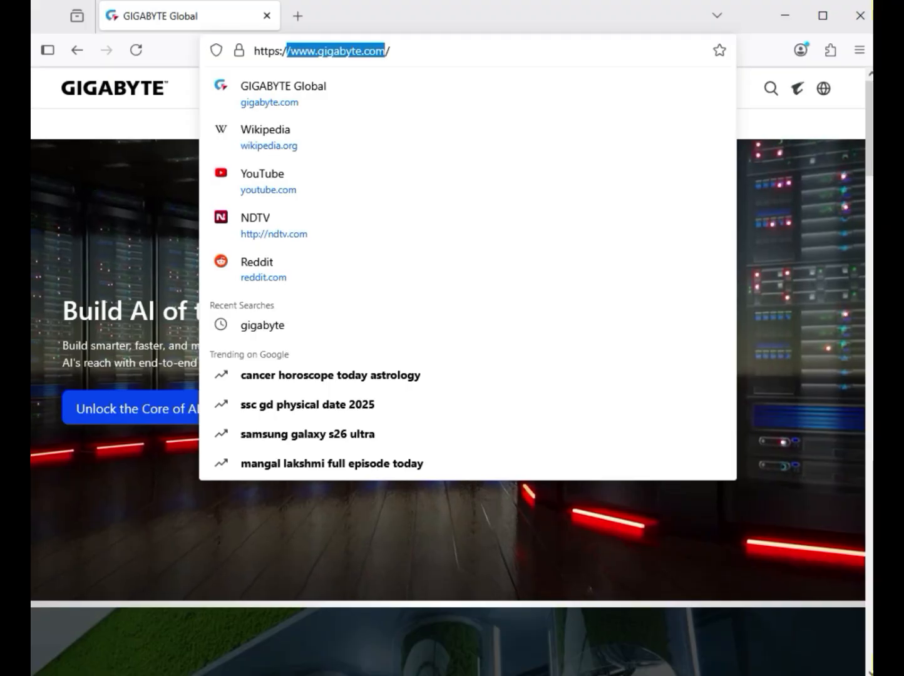
Step: Search the GIGABYTE site for "B760M GAMING WIFI PLUS", filter to products, and open the rev. 1.1 product page
key("Escape")
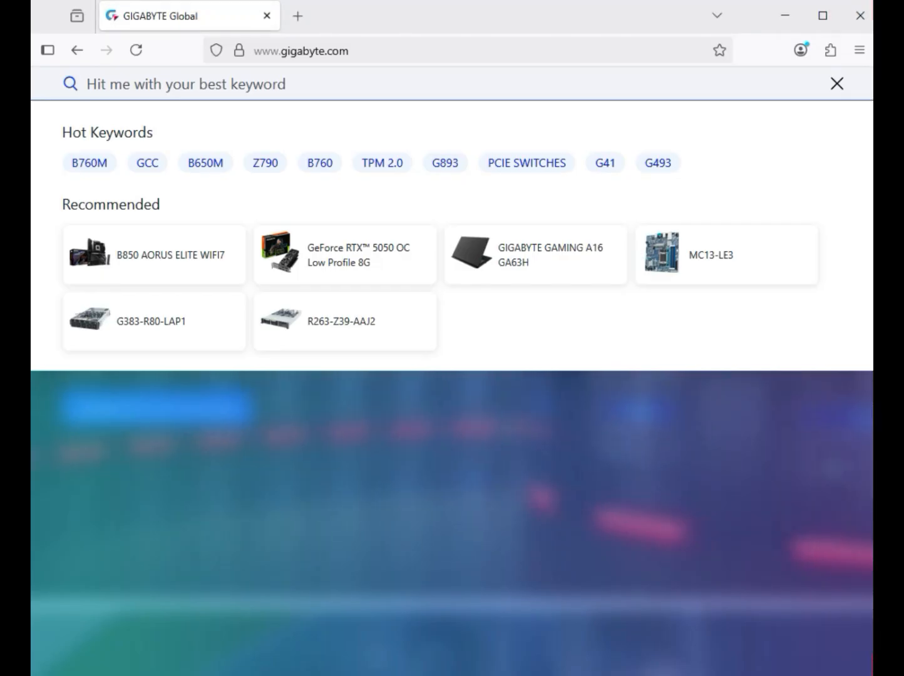
type("B760M GAMING WIFI PLUS")
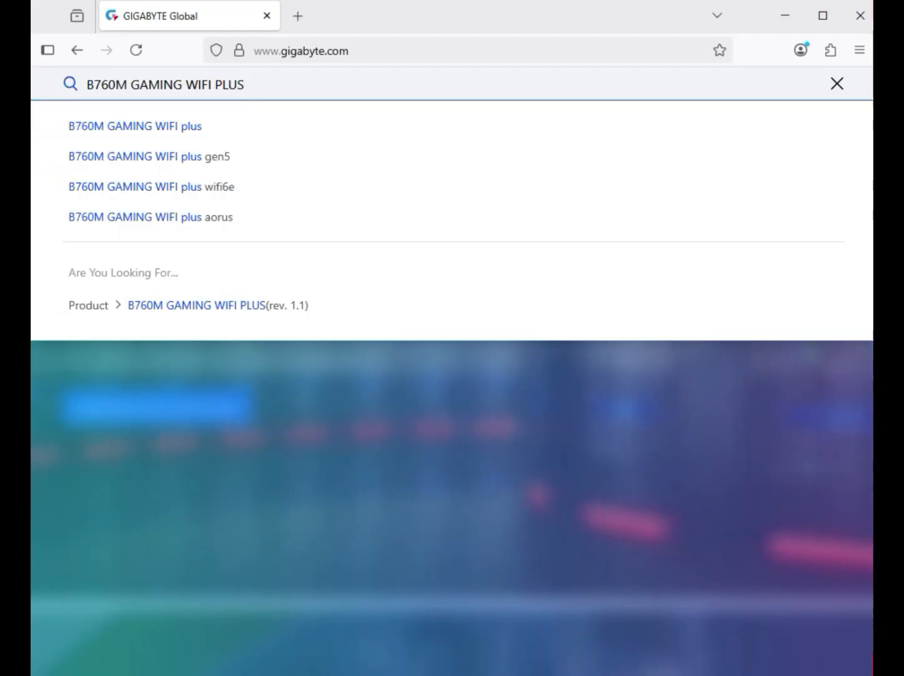
key("Return")
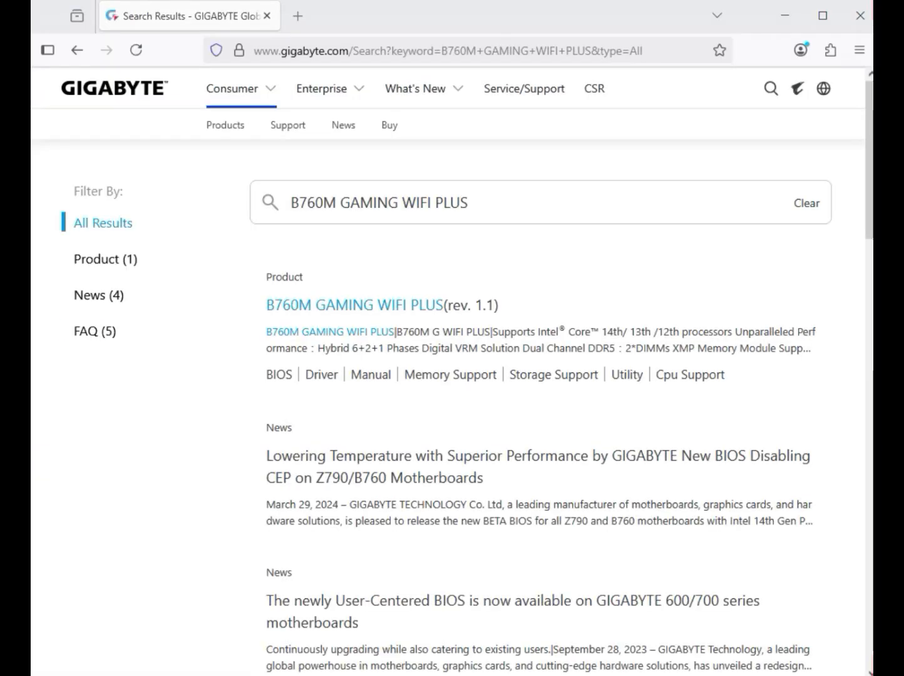
left_click(105, 259)
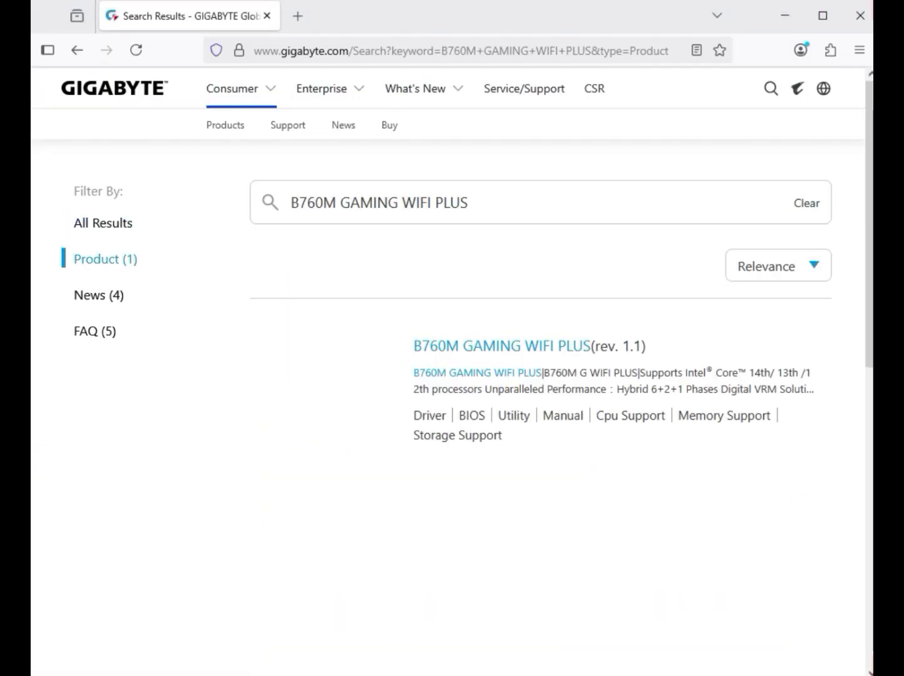
left_click(502, 346)
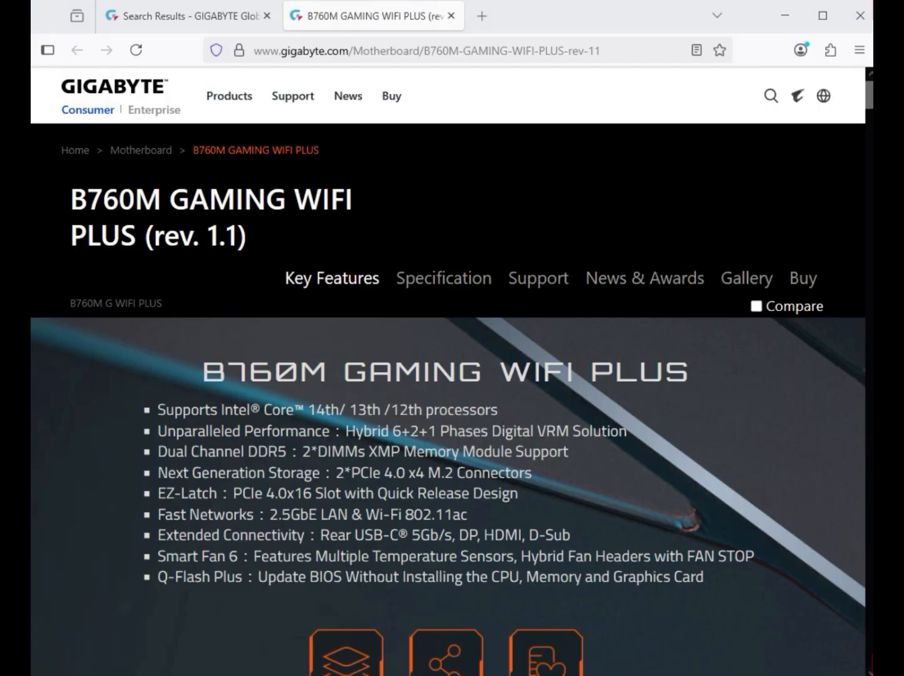
Step: Open the motherboard's Support downloads and set the Driver OS to Windows 11 64bit
left_click(538, 278)
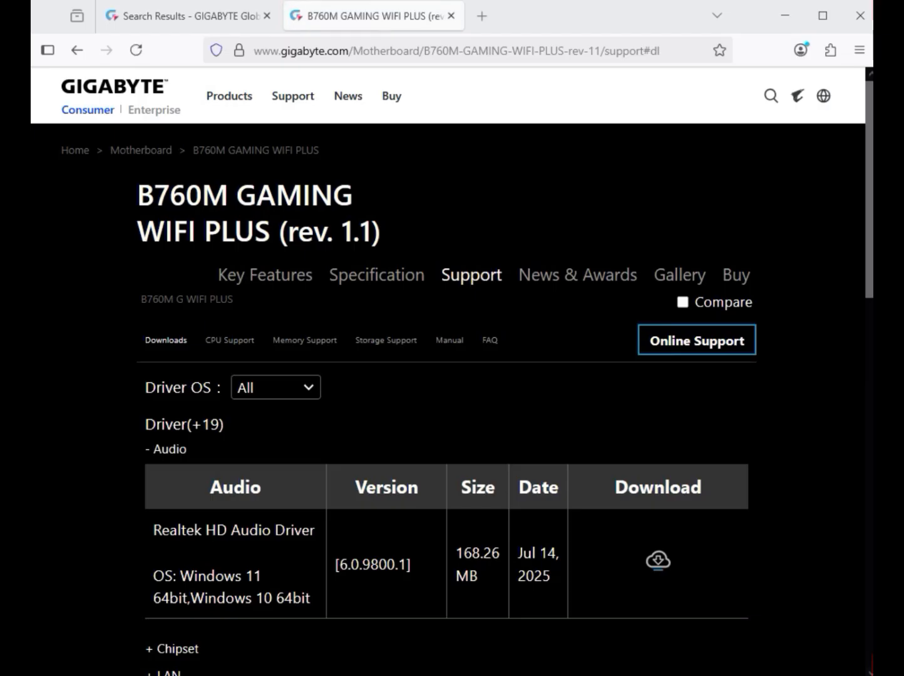
left_click(276, 387)
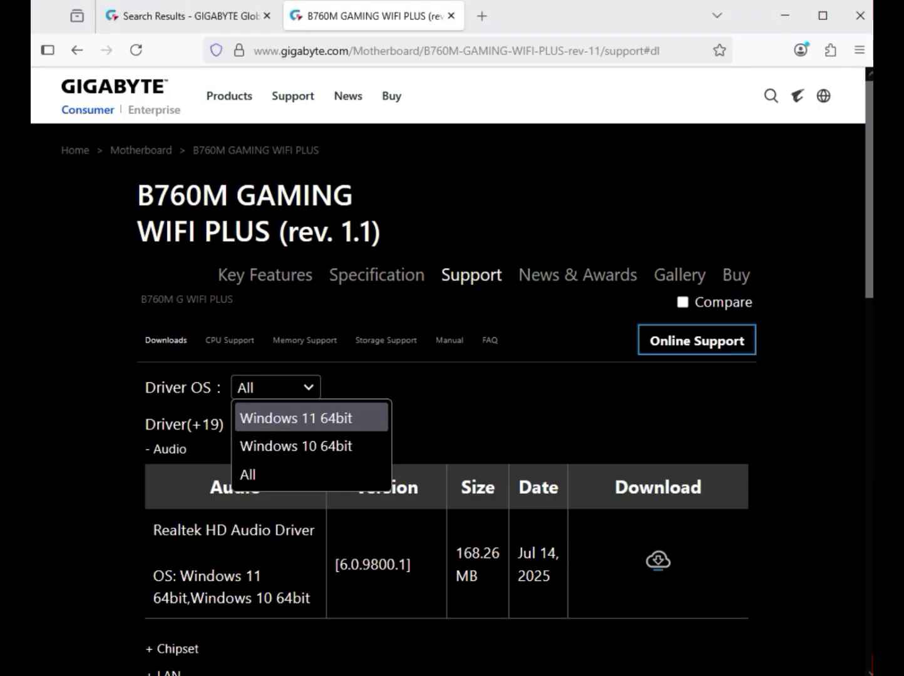
key("Return")
Step: Download the Realtek HD Audio Driver, version 6.0.9800.1, from the Audio drivers
double_click(170, 449)
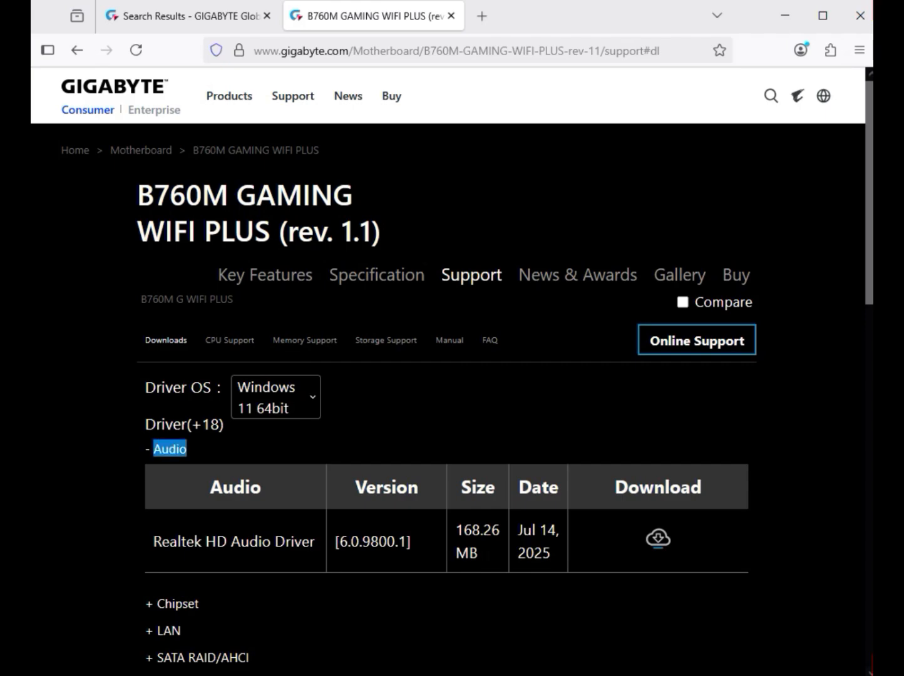
left_click_drag(202, 541, 310, 541)
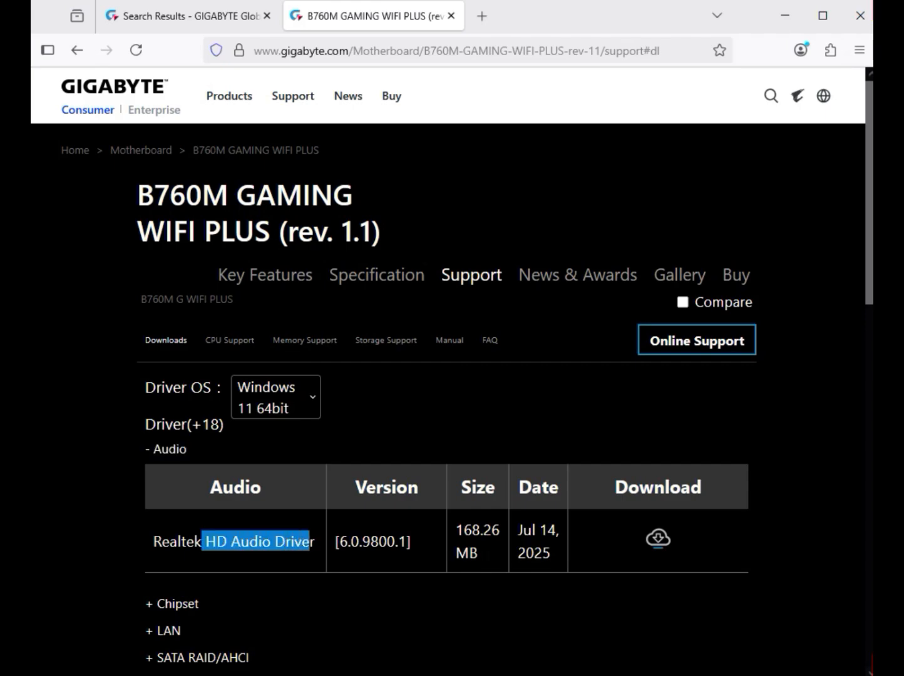
left_click(658, 538)
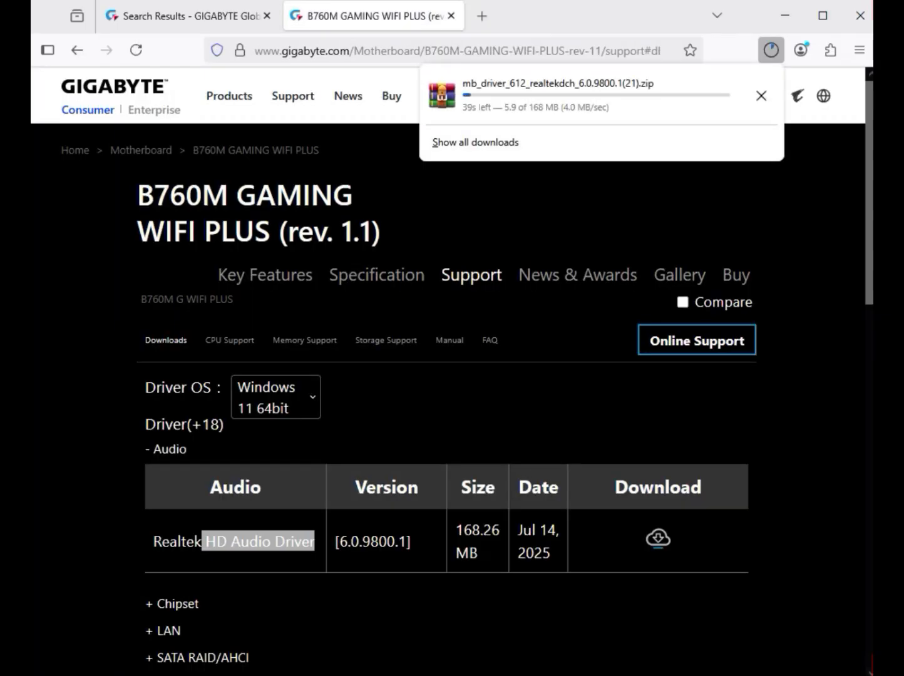
Step: Expand the Chipset drivers and download the Intel Serial I/O driver and the Intel Management Engine Firmware
scroll(452, 369, "down", 5)
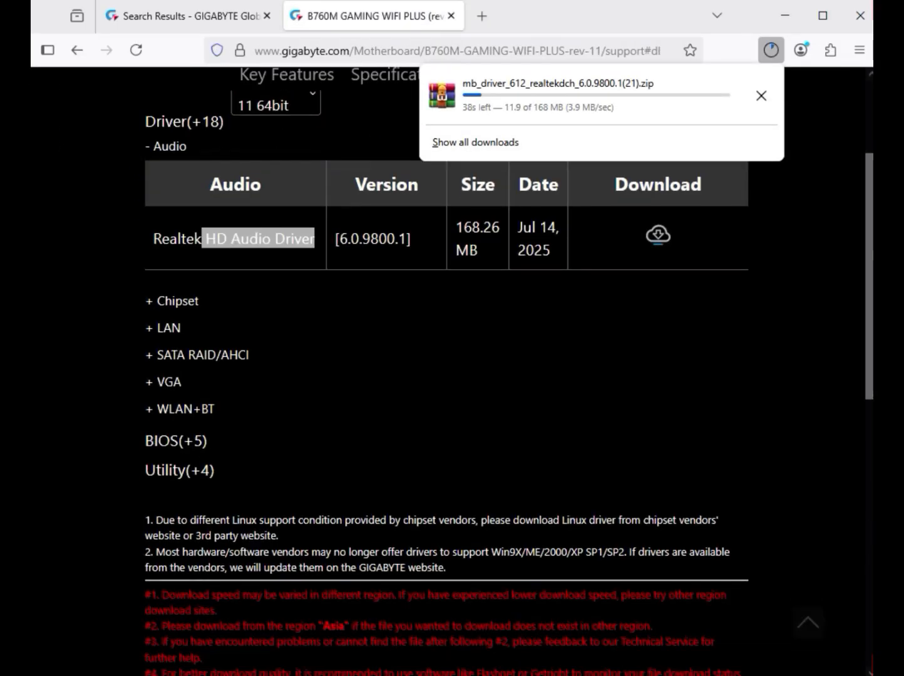
left_click_drag(199, 301, 156, 301)
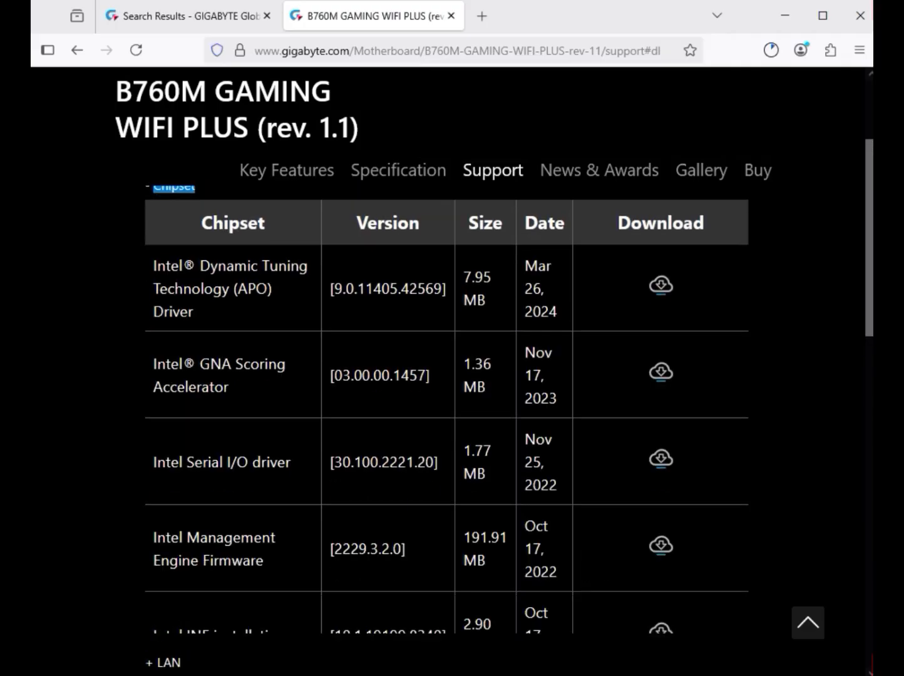
left_click_drag(170, 450, 291, 451)
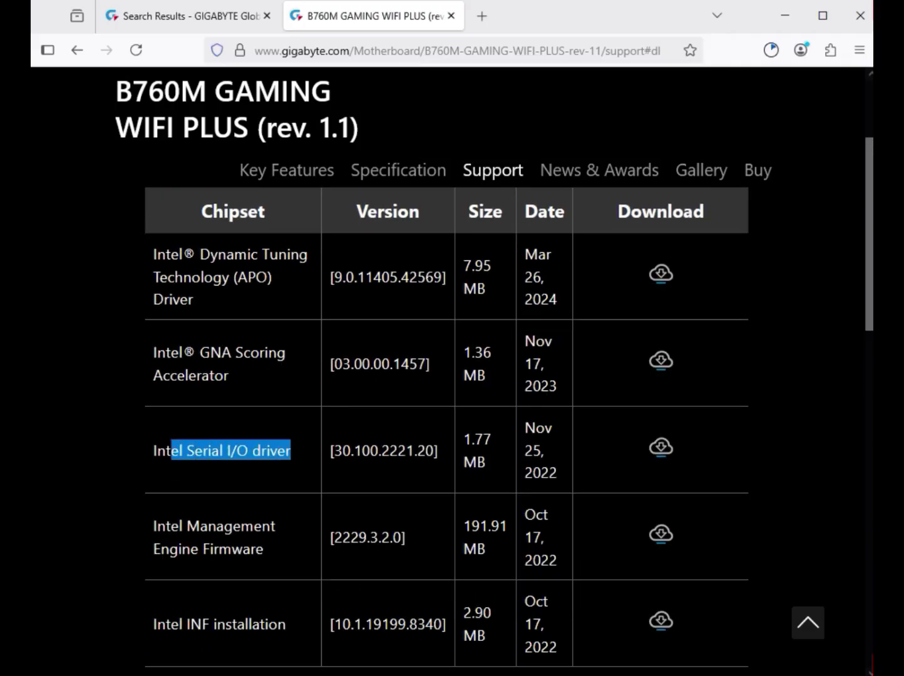
left_click_drag(186, 525, 267, 548)
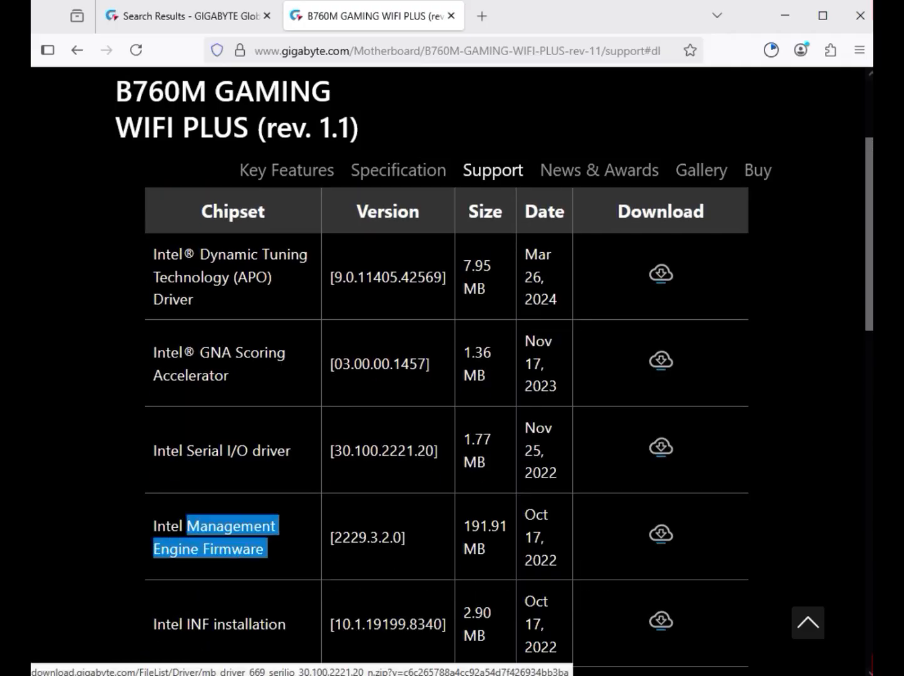
left_click(661, 533)
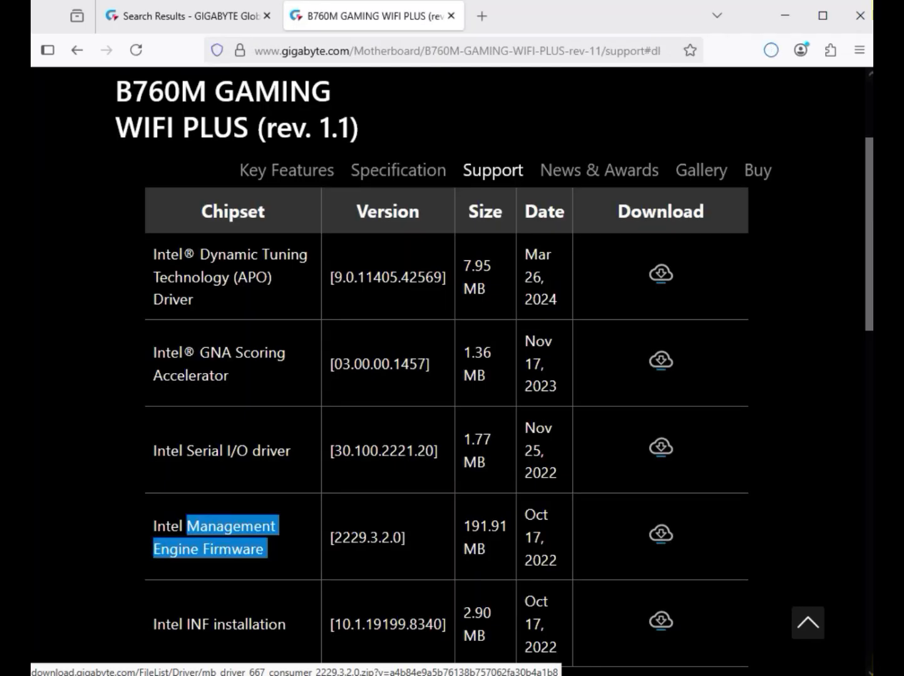
left_click(661, 533)
Step: Expand the LAN drivers and download the Realtek LAN Driver, version 11.24.0318.2025
scroll(660, 534, "down", 5)
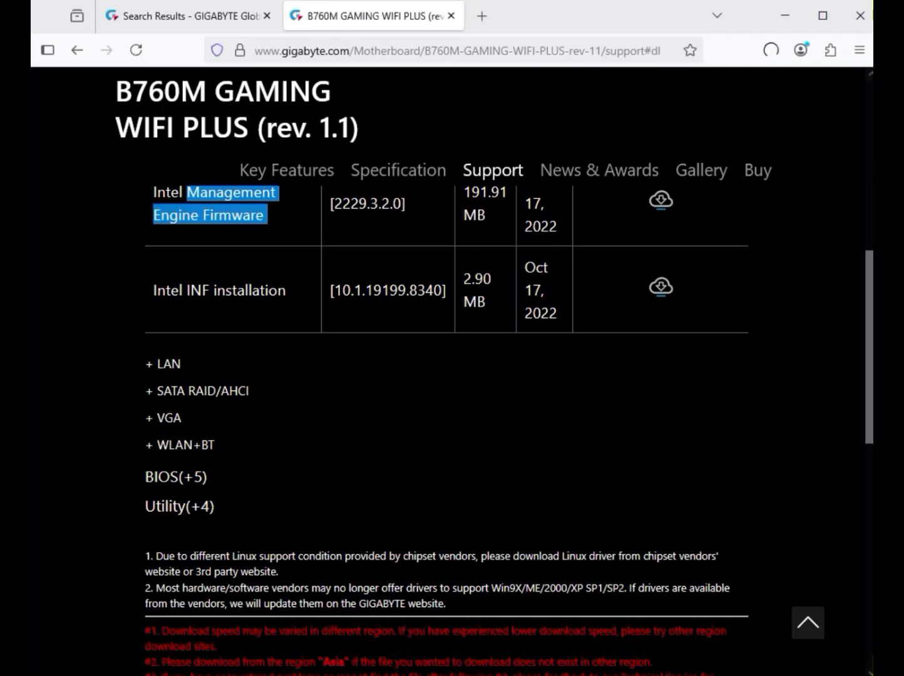
left_click_drag(182, 364, 154, 365)
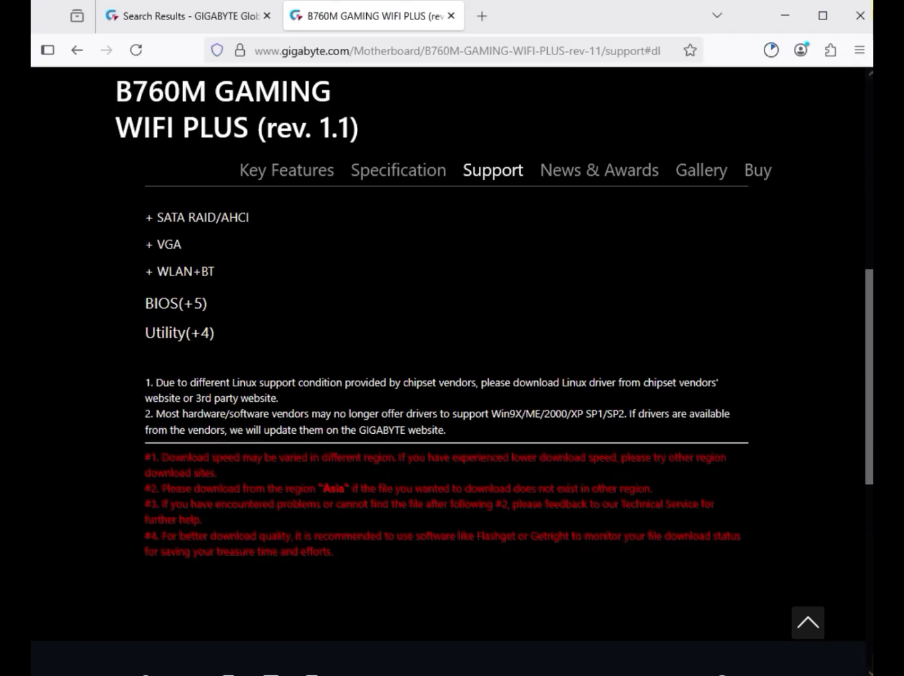
scroll(452, 369, "up", 10)
scroll(452, 369, "down", 5)
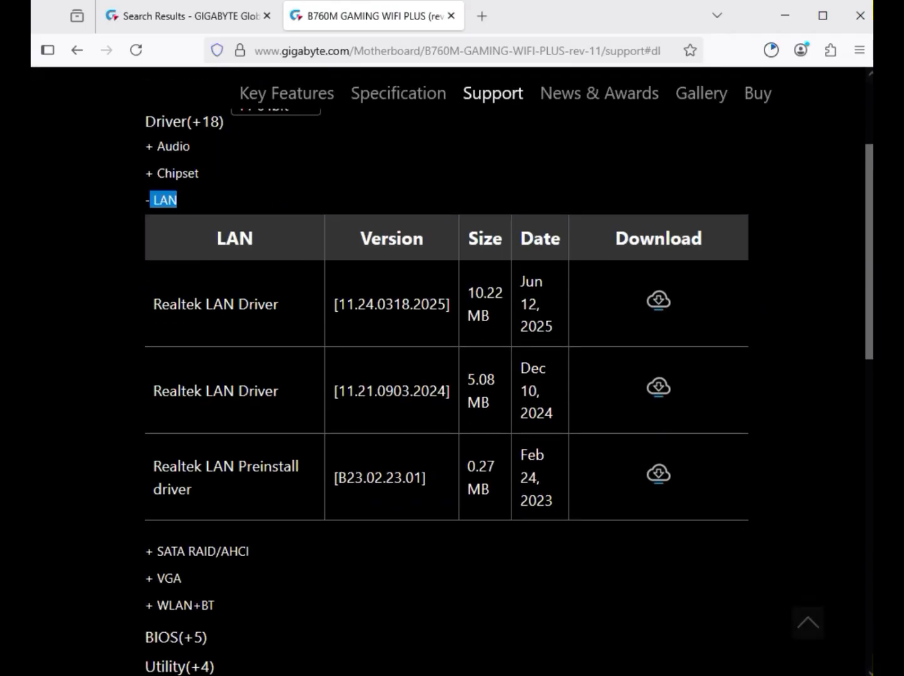
scroll(447, 376, "down", 2)
scroll(446, 376, "up", 2)
left_click_drag(153, 304, 282, 304)
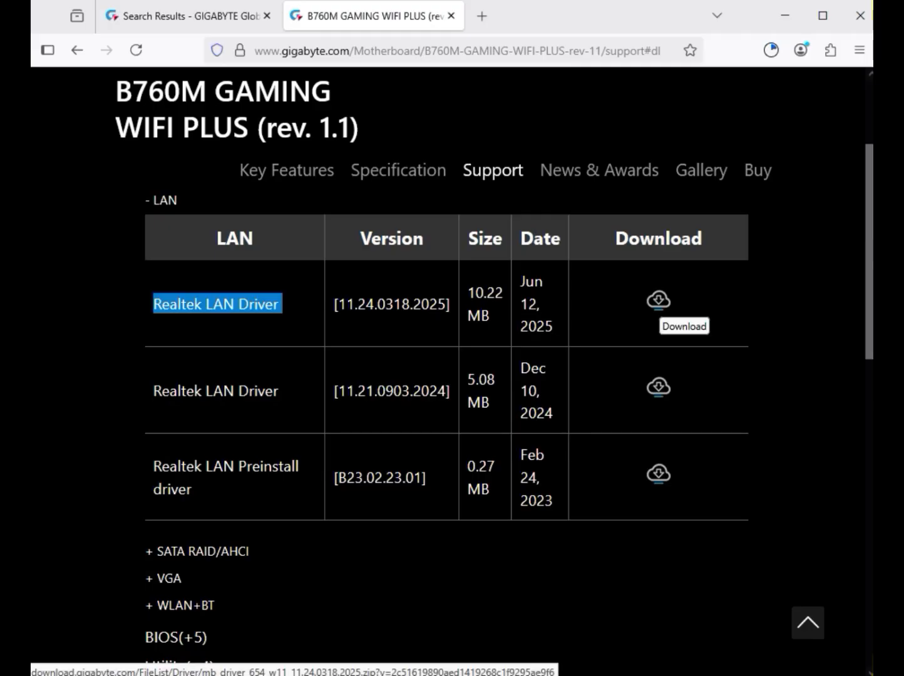
left_click(657, 301)
Step: Expand the VGA drivers and download the graphics driver, version 31.0.101.3302
scroll(446, 432, "down", 3)
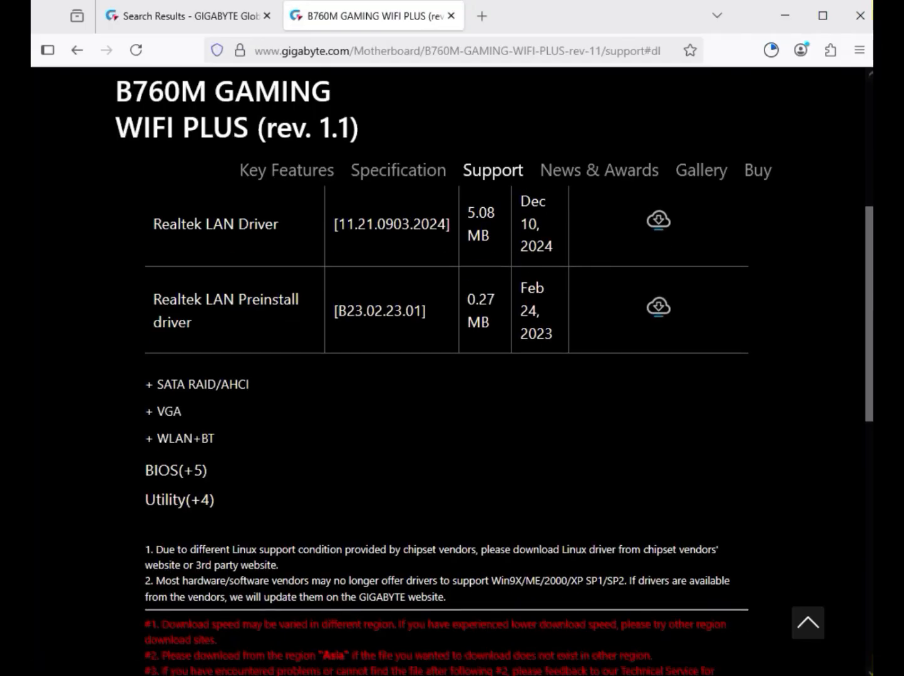
left_click_drag(156, 410, 282, 441)
left_click(169, 410)
scroll(446, 432, "up", 3)
left_click(657, 438)
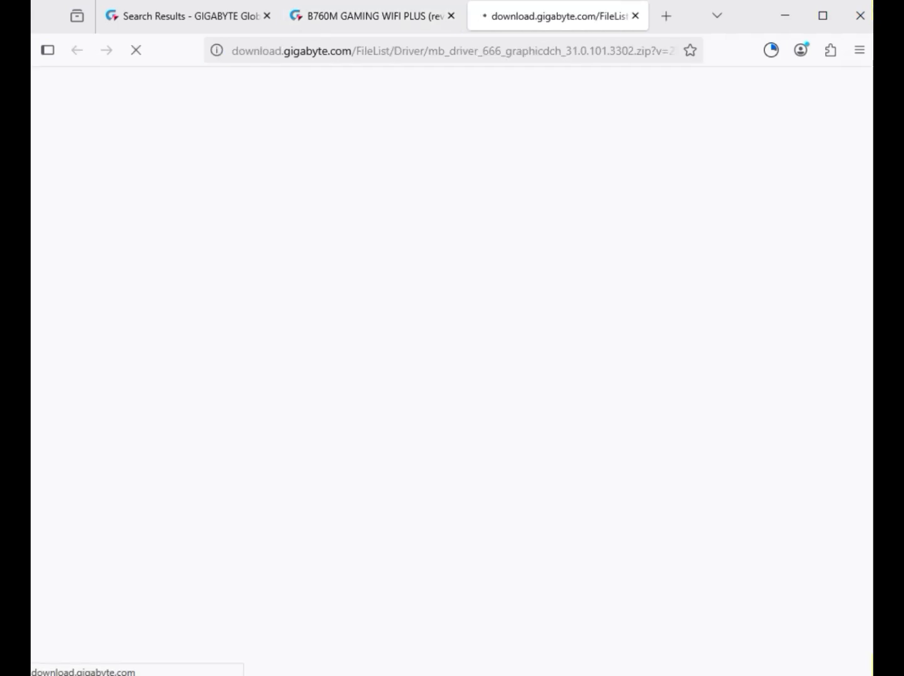
Step: Expand the WLAN+BT drivers and download Intel Bluetooth Driver 23.140.0.5 and Intel WIFI driver 23.130.0.6
scroll(657, 438, "down", 3)
left_click(148, 348)
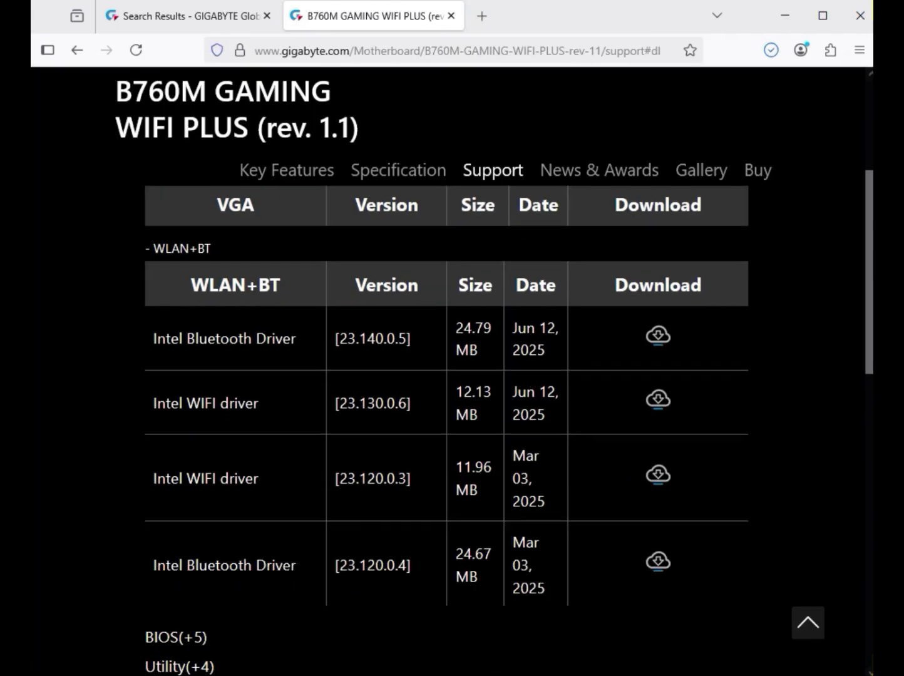
left_click_drag(187, 290, 299, 290)
left_click_drag(201, 353, 261, 354)
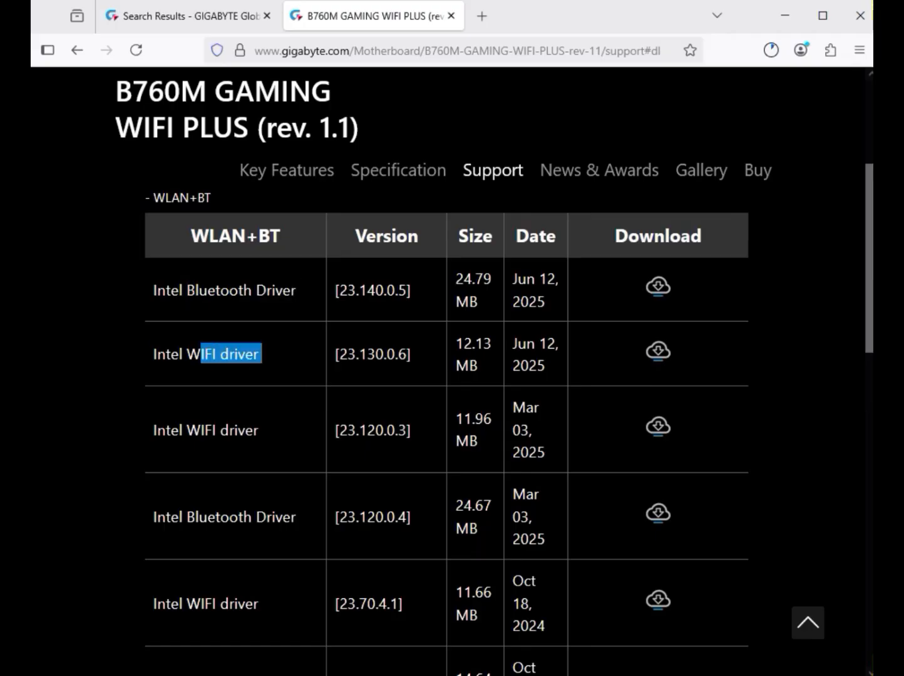
left_click(657, 286)
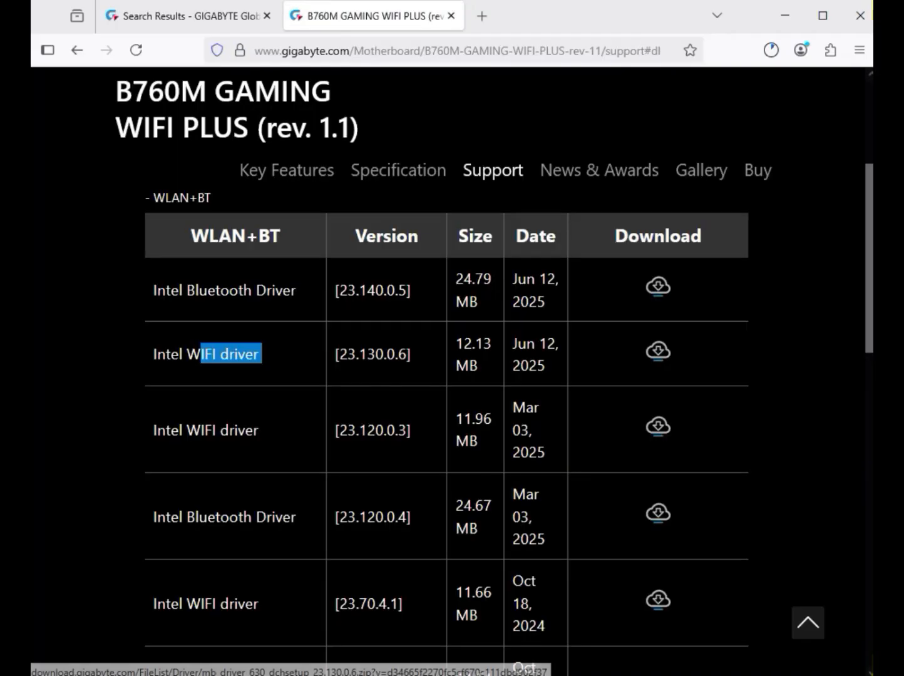
left_click(658, 351)
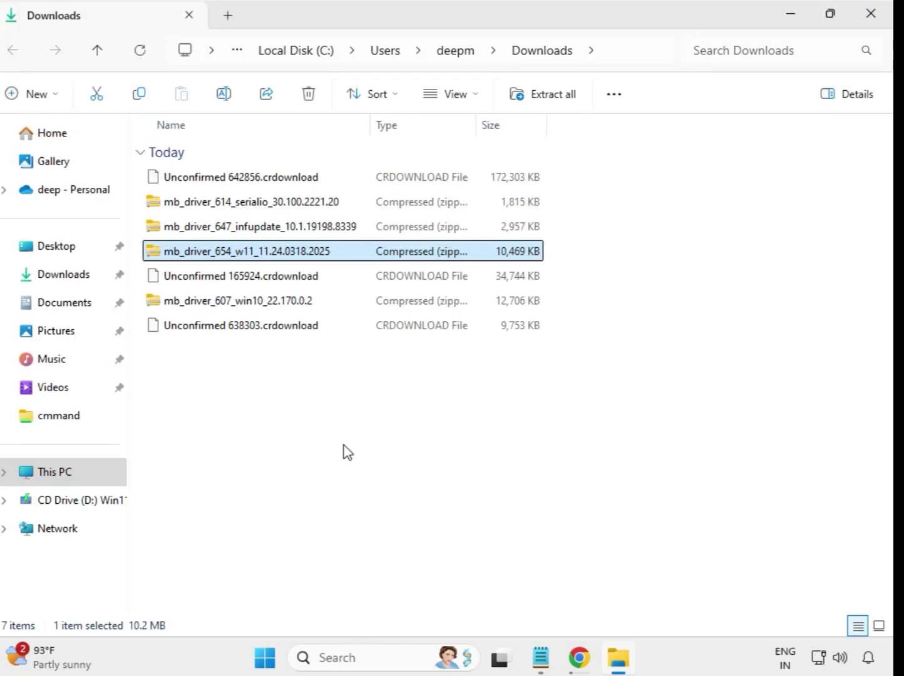
left_click_drag(331, 403, 307, 174)
left_click(481, 418)
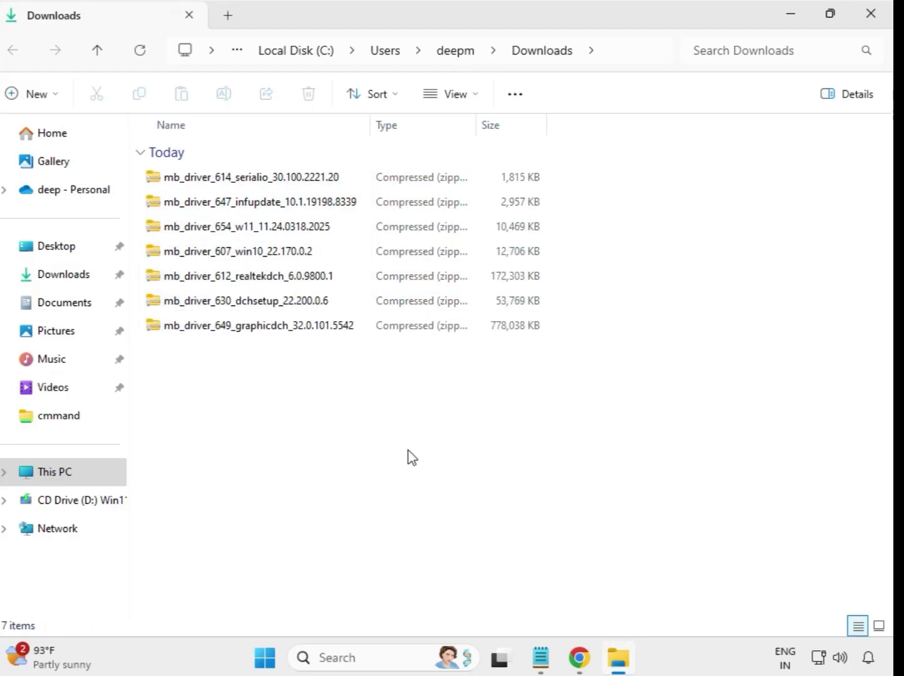
Step: In File Explorer's Downloads folder, extract mb_driver_614_serialio_30.100.2221.20 to its default folder, close the extracted window, and select the new folder
left_click(233, 186)
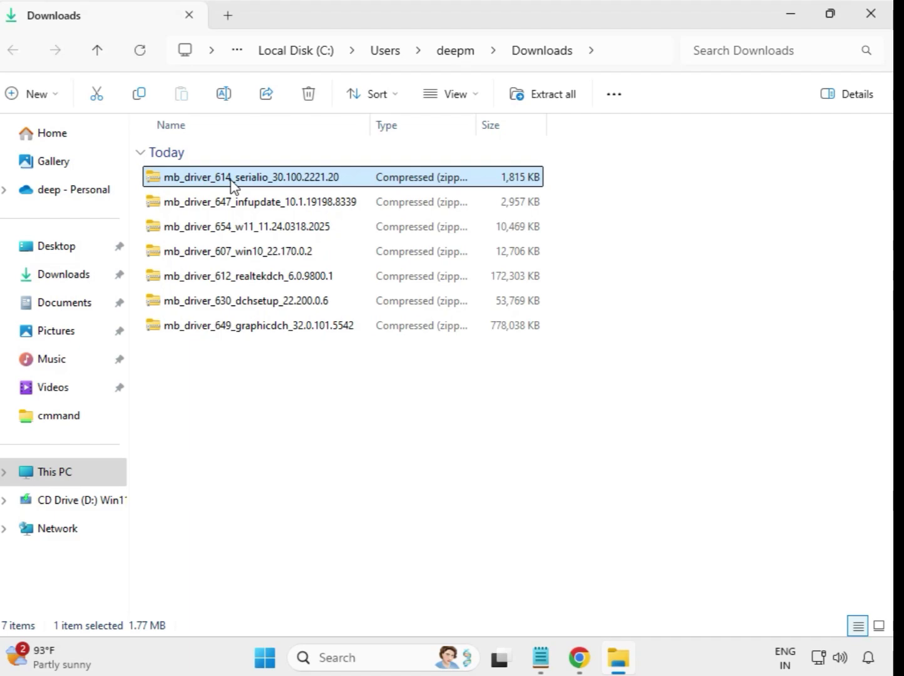
right_click(233, 183)
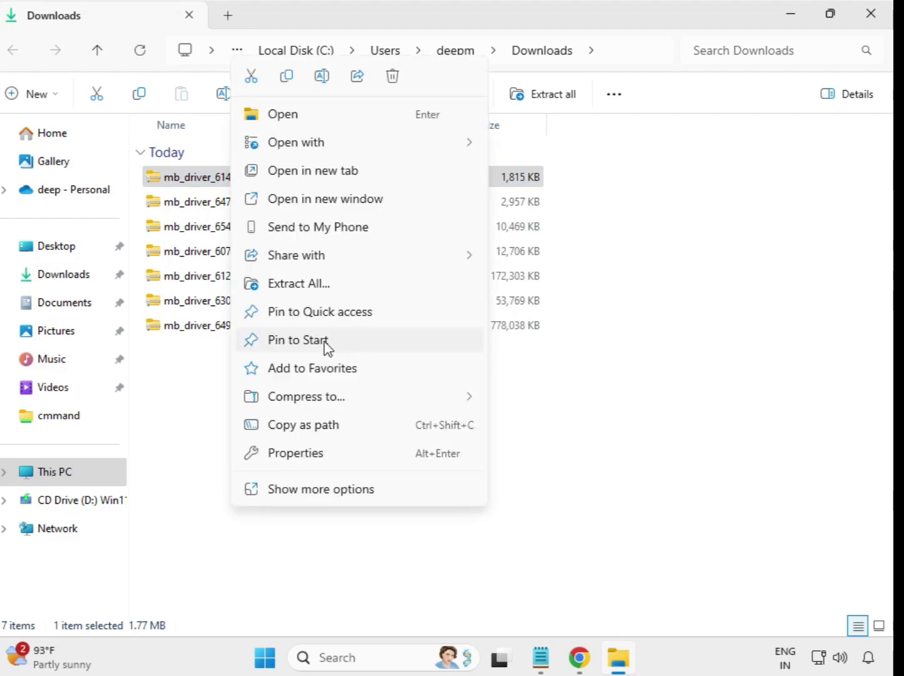
left_click(299, 283)
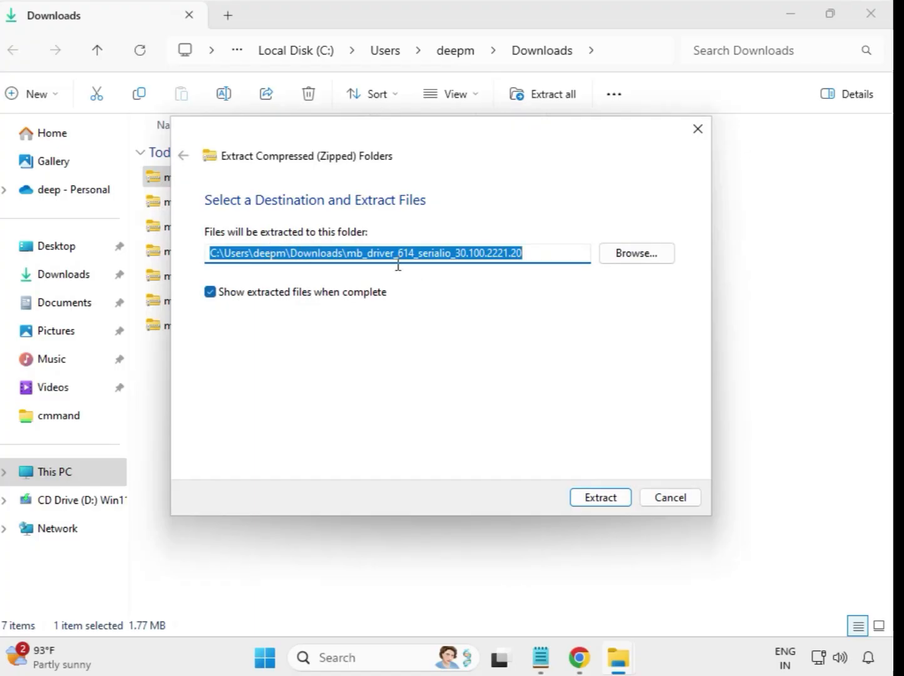
left_click(610, 497)
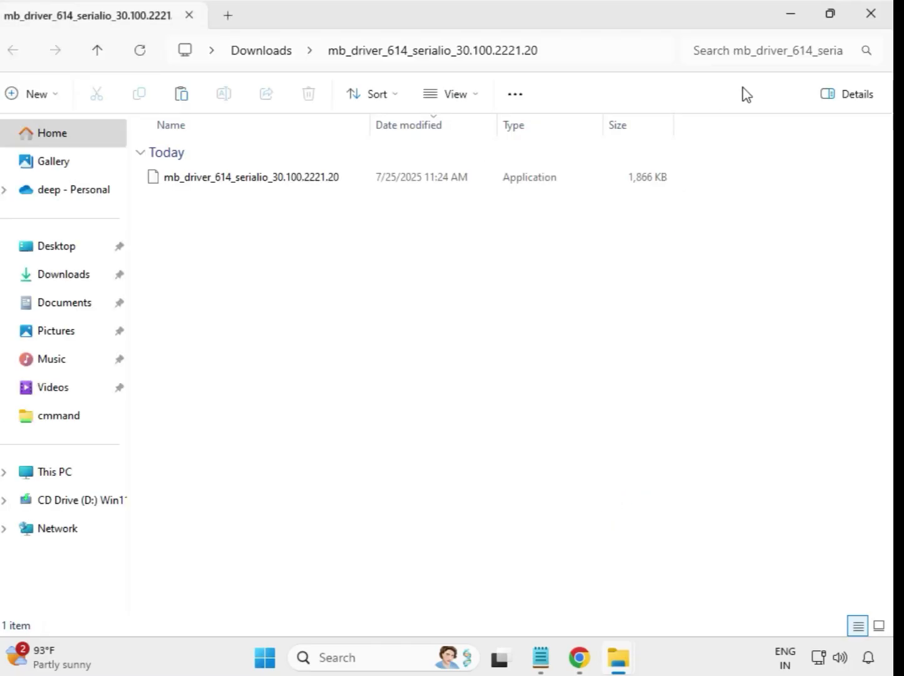
left_click(870, 19)
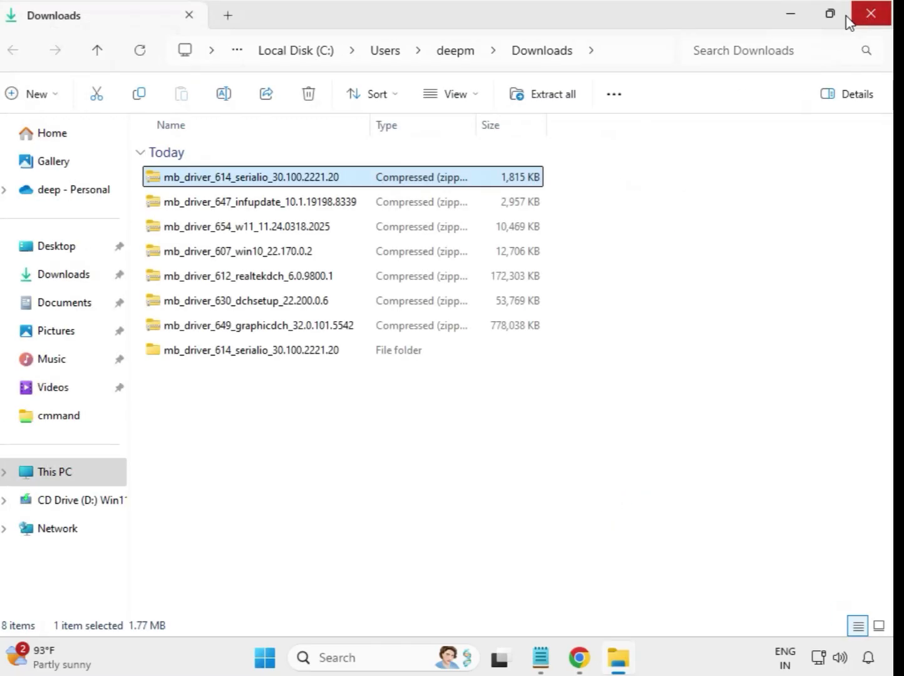
left_click(245, 361)
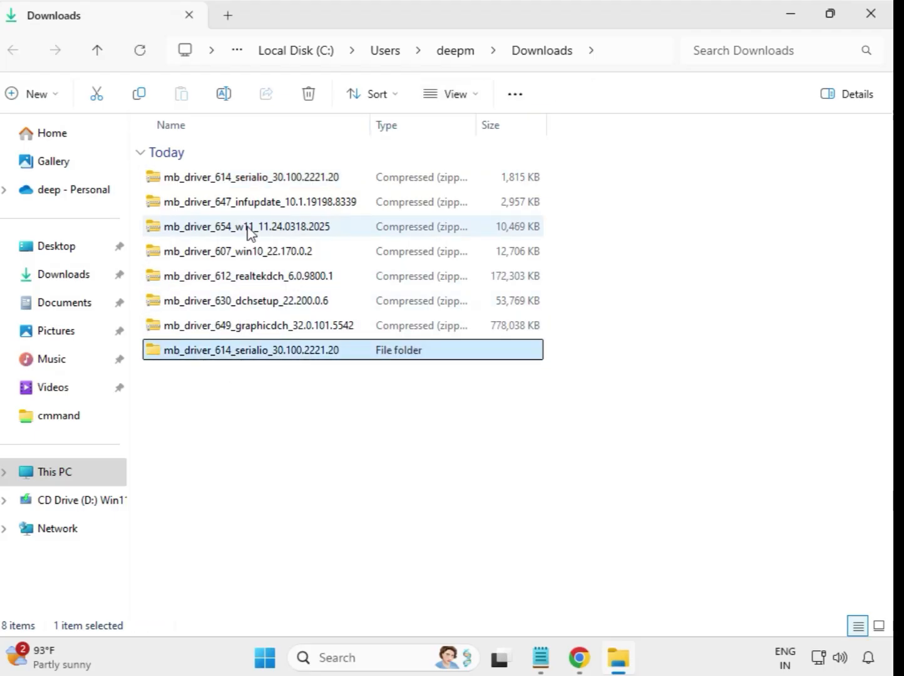
Step: Extract the mb_driver_647_infupdate_10.1.19198.8339 archive to its default folder and close the extracted window
left_click(236, 209)
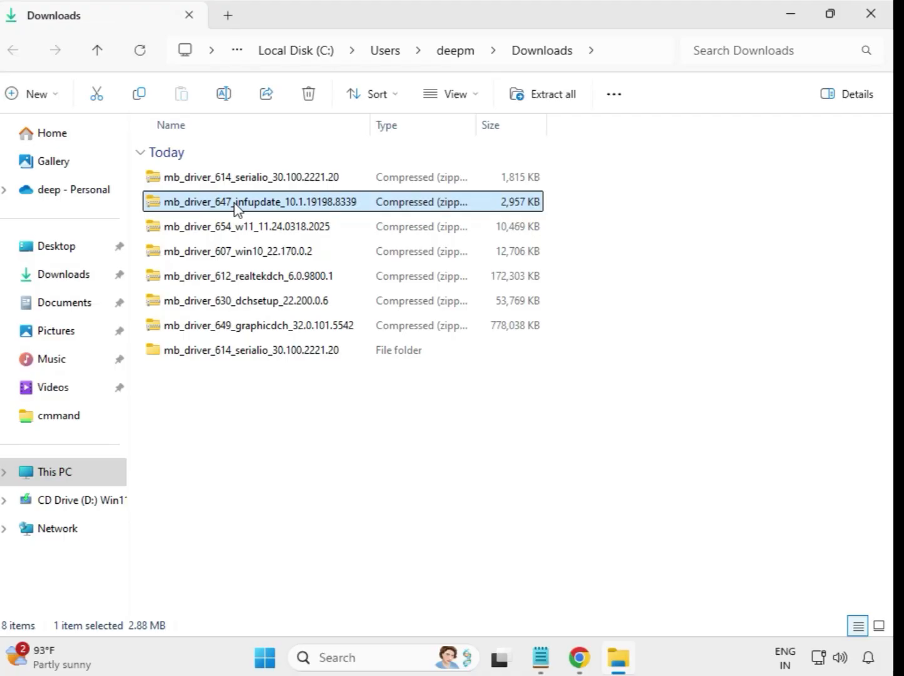
right_click(237, 208)
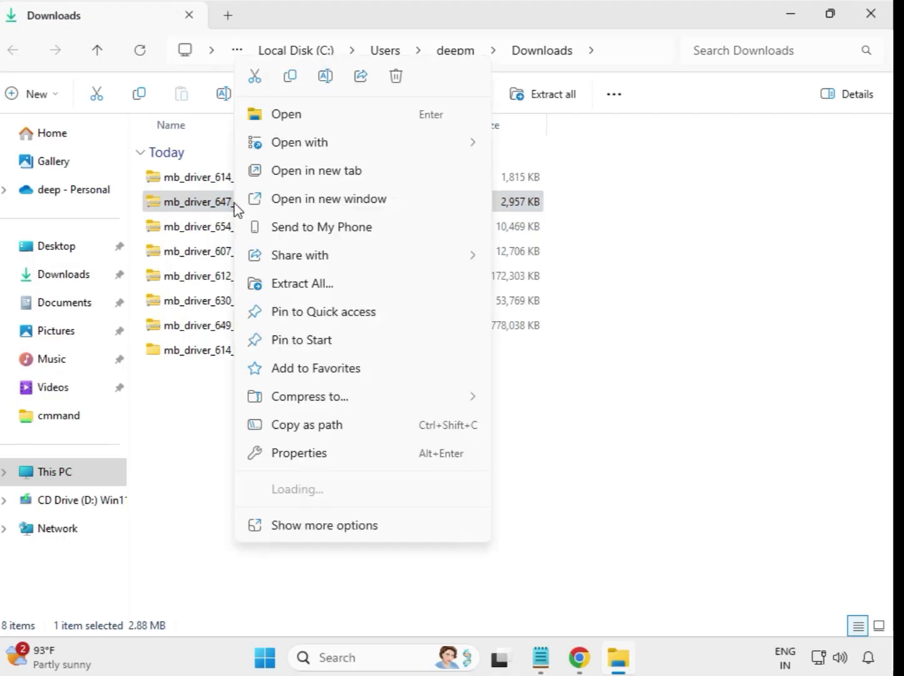
left_click(306, 290)
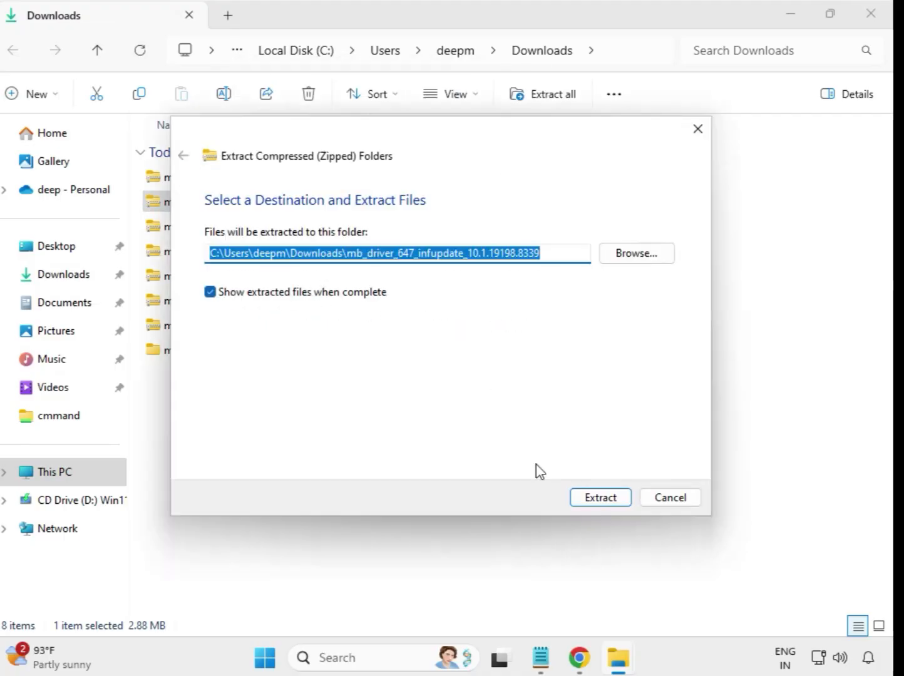
left_click(588, 504)
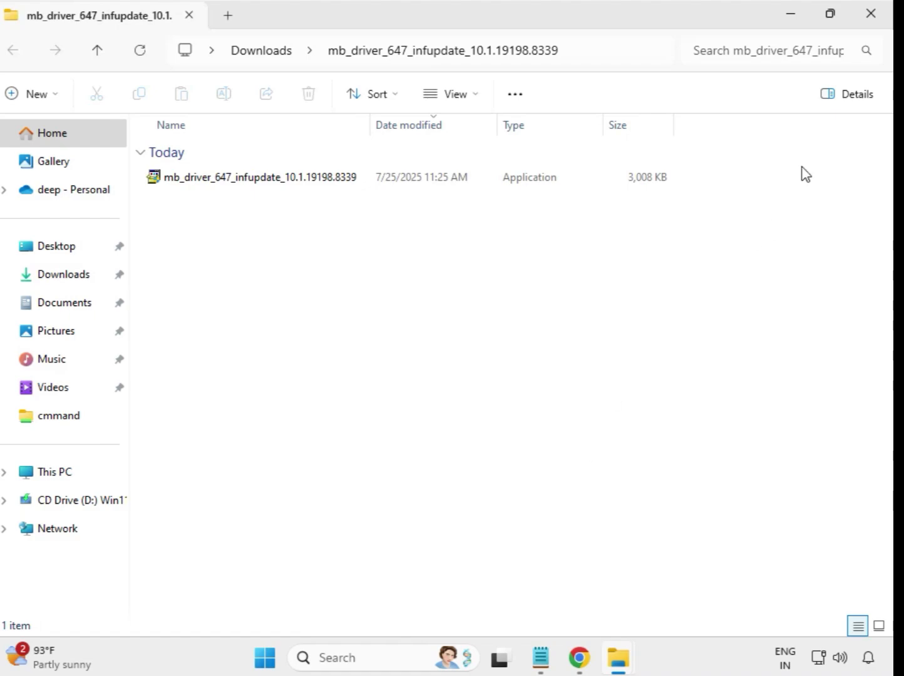
left_click(870, 14)
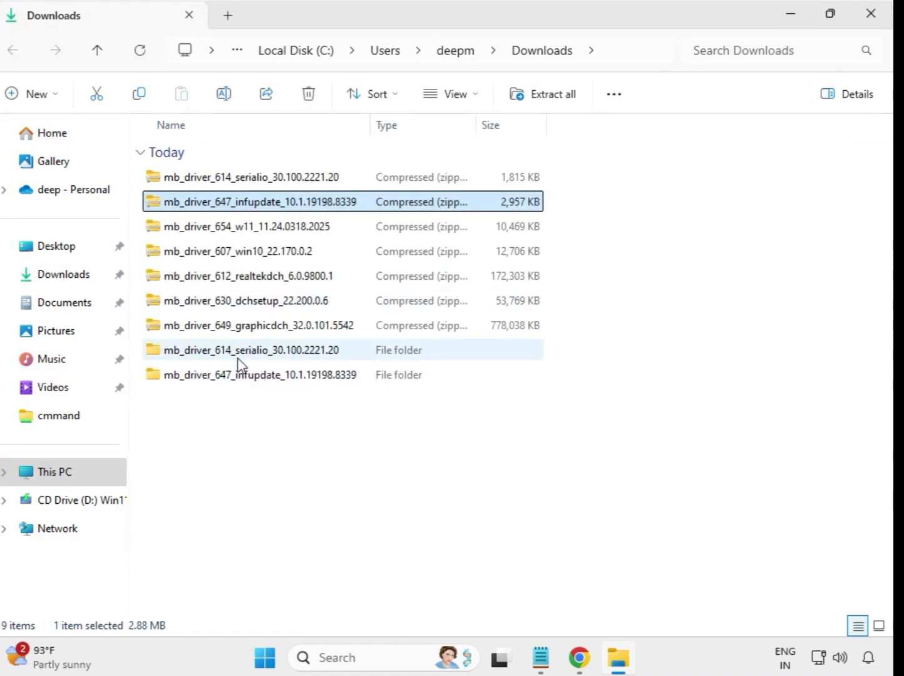
Step: Extract the mb_driver_654_w11_11.24.0318.2025 archive to its default folder and close the extracted window
left_click(230, 232)
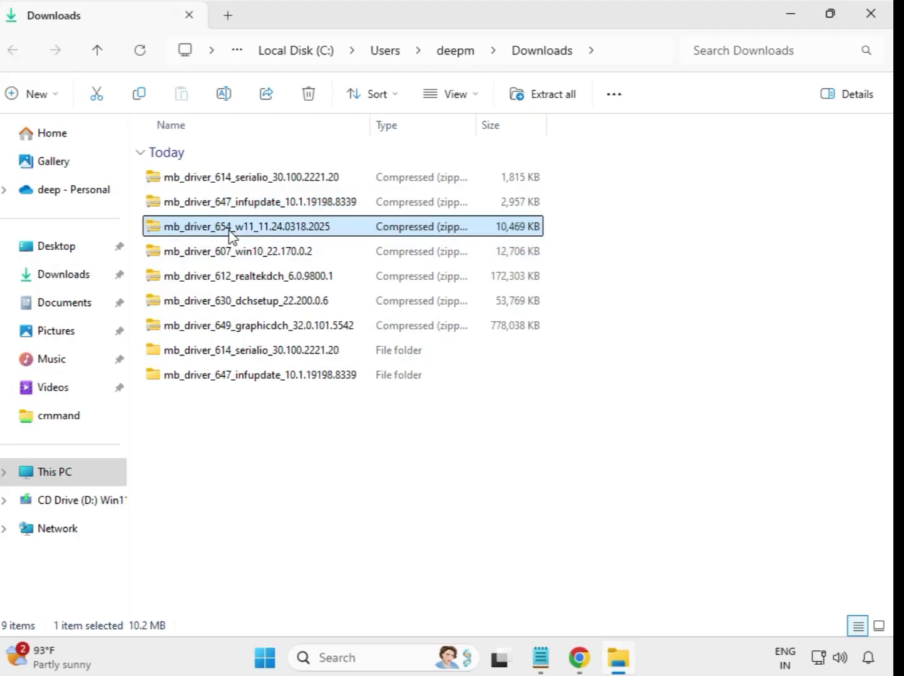
right_click(230, 231)
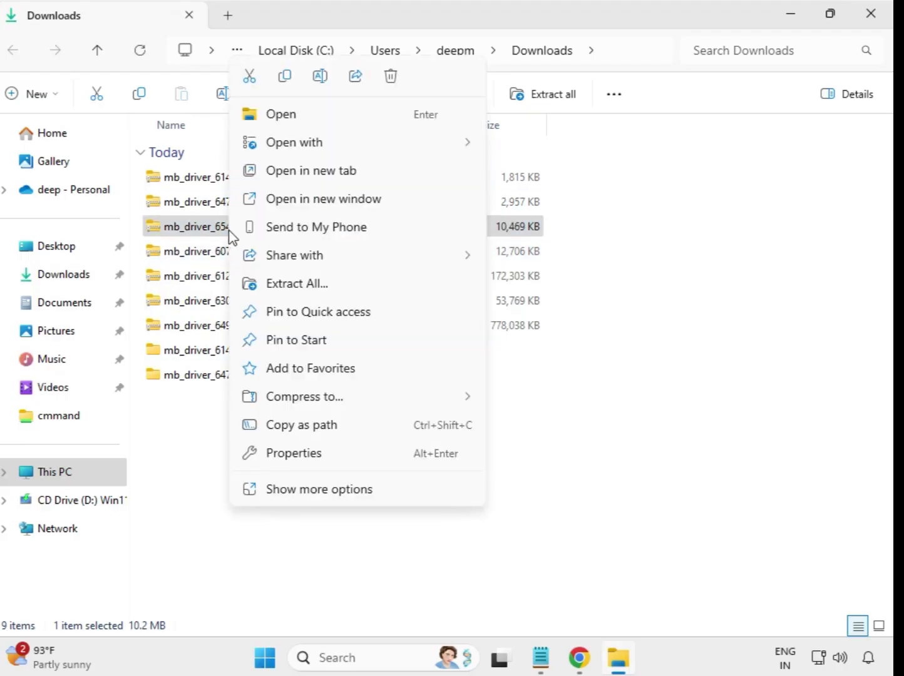
left_click(309, 287)
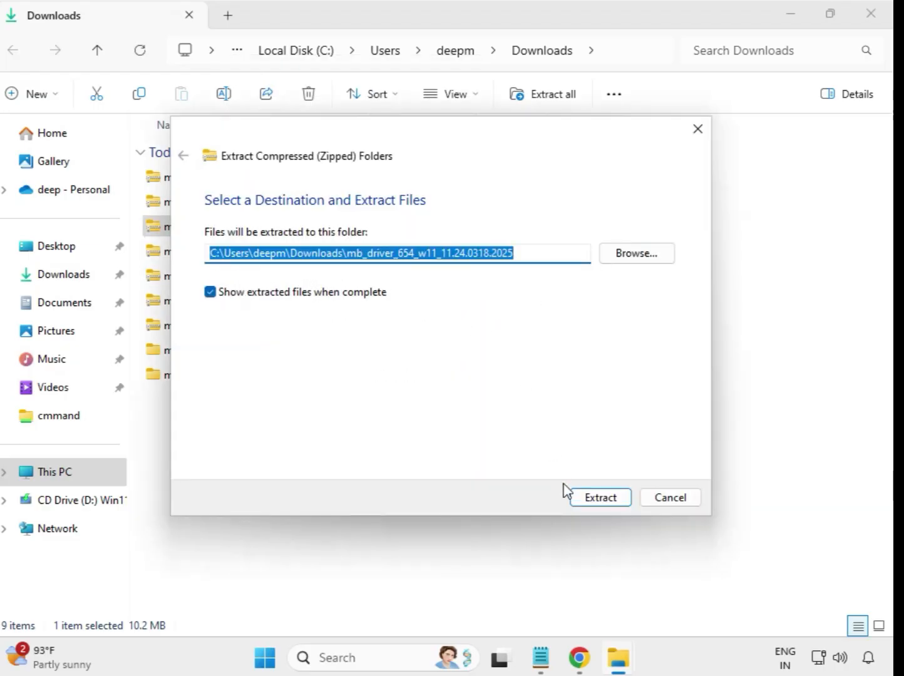
left_click(589, 498)
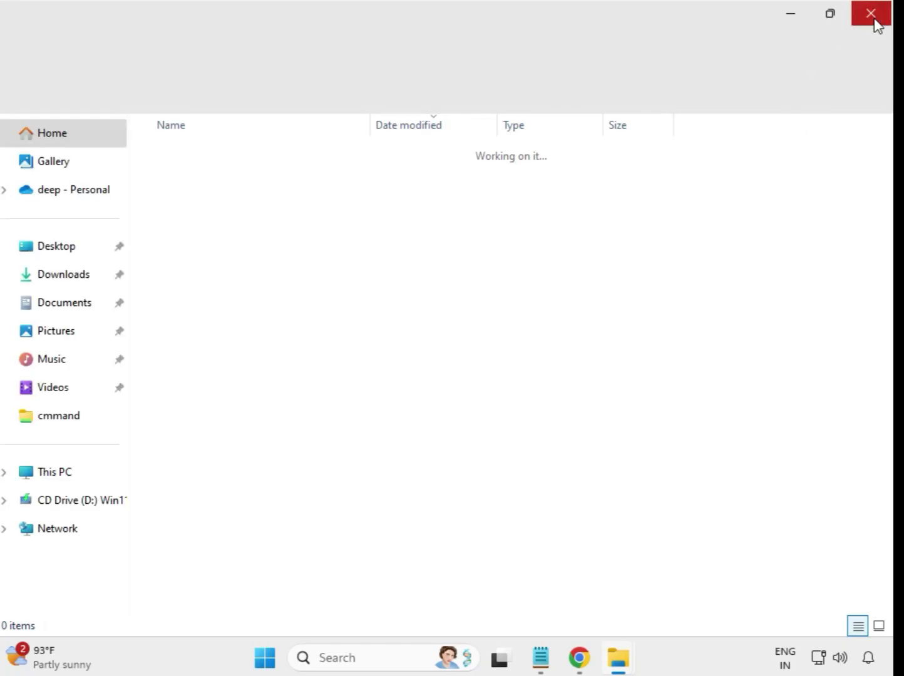
left_click(874, 24)
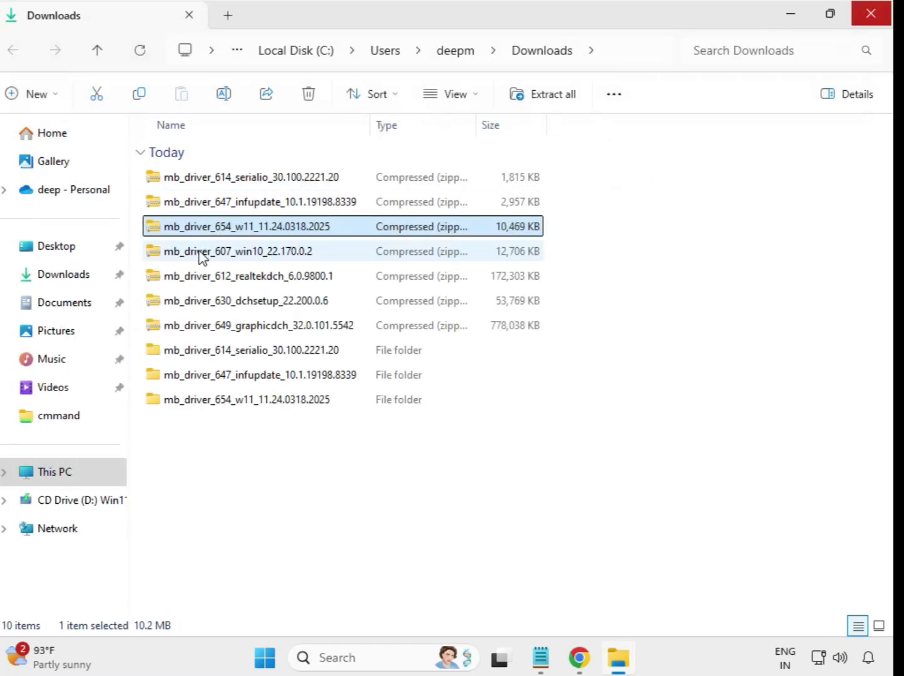
Step: Extract the mb_driver_607_win10_22.170.0.2 archive to its default folder and close the extracted window
left_click(202, 255)
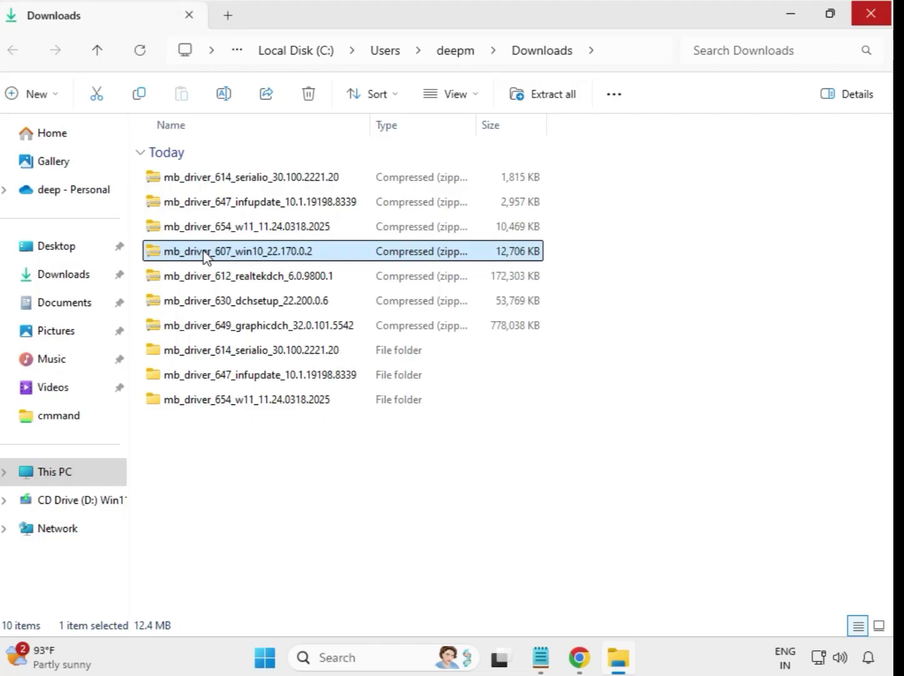
right_click(204, 256)
left_click(277, 284)
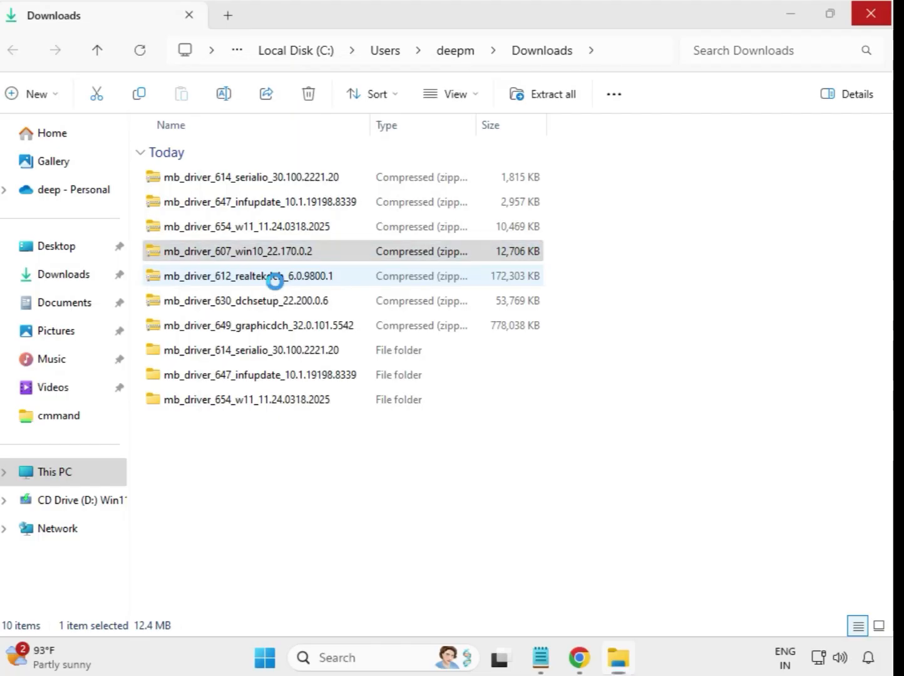
left_click(604, 498)
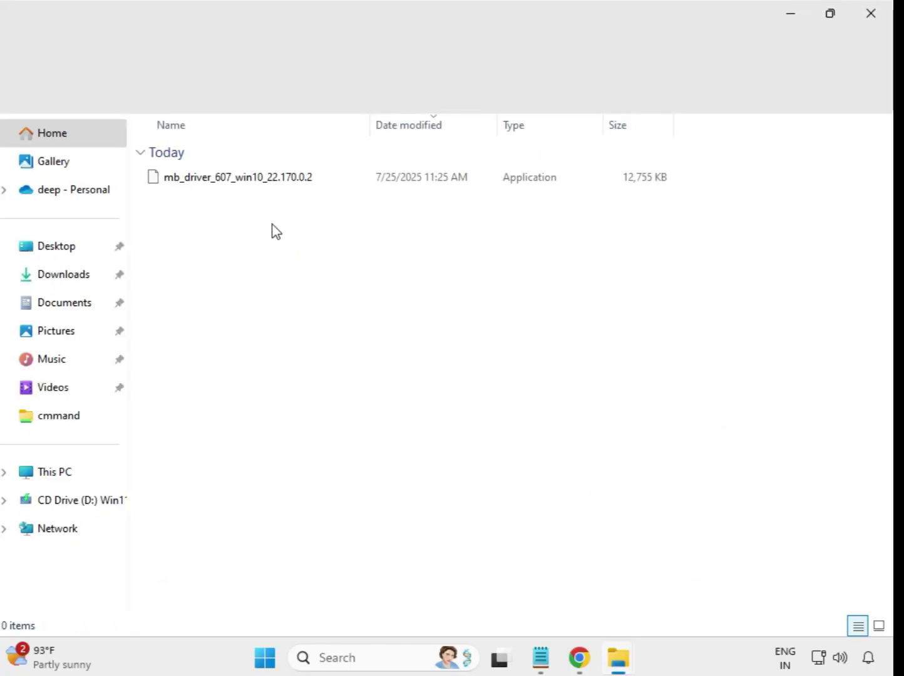
left_click(870, 12)
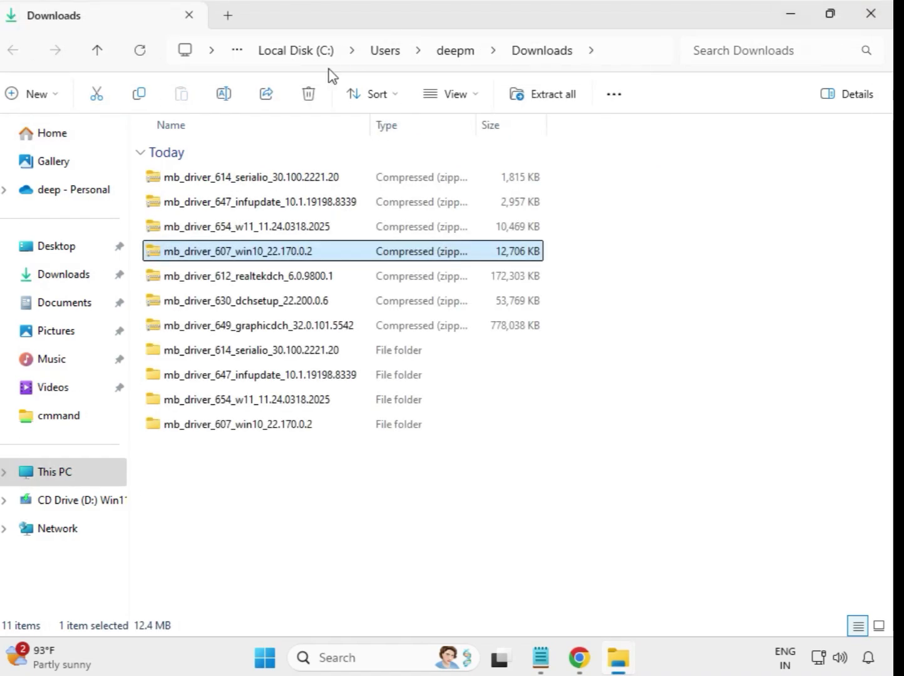
Step: Extract the mb_driver_612_realtekdch_6.0.9800.1 archive to its default folder and close the extracted window
left_click(256, 278)
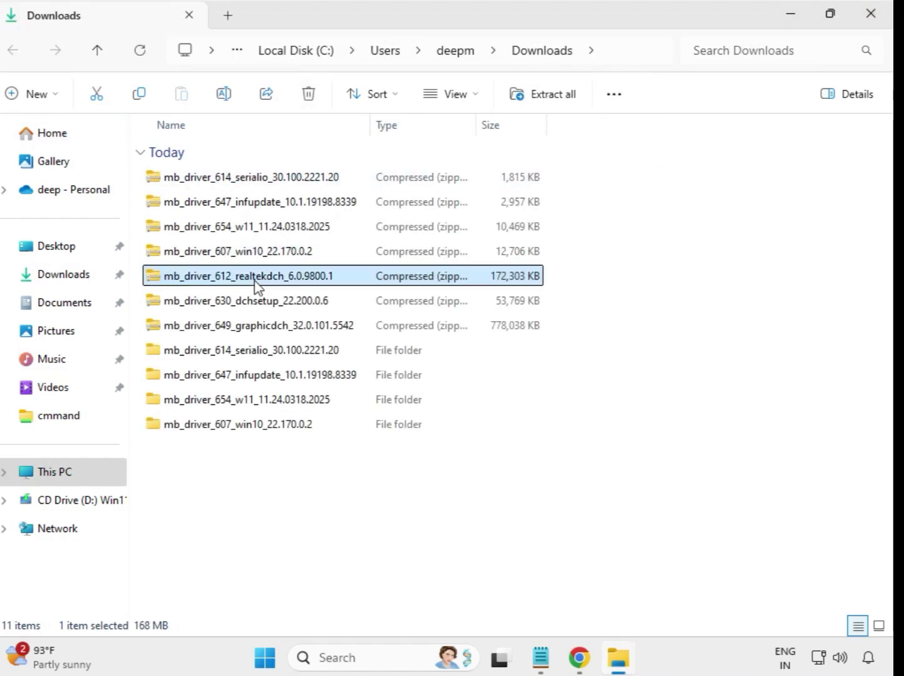
right_click(255, 281)
left_click(348, 283)
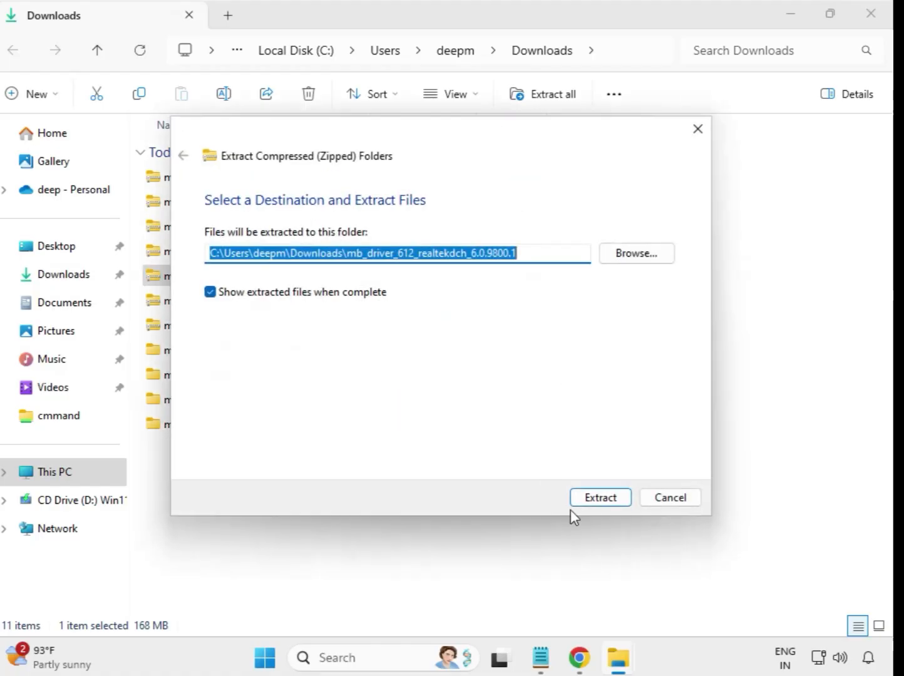
left_click(591, 504)
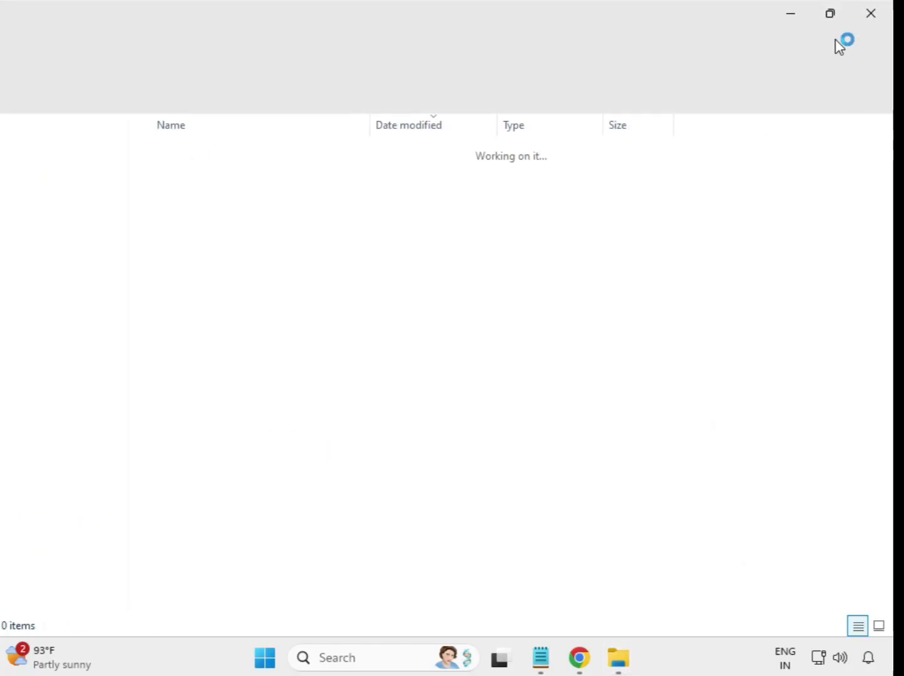
left_click(873, 15)
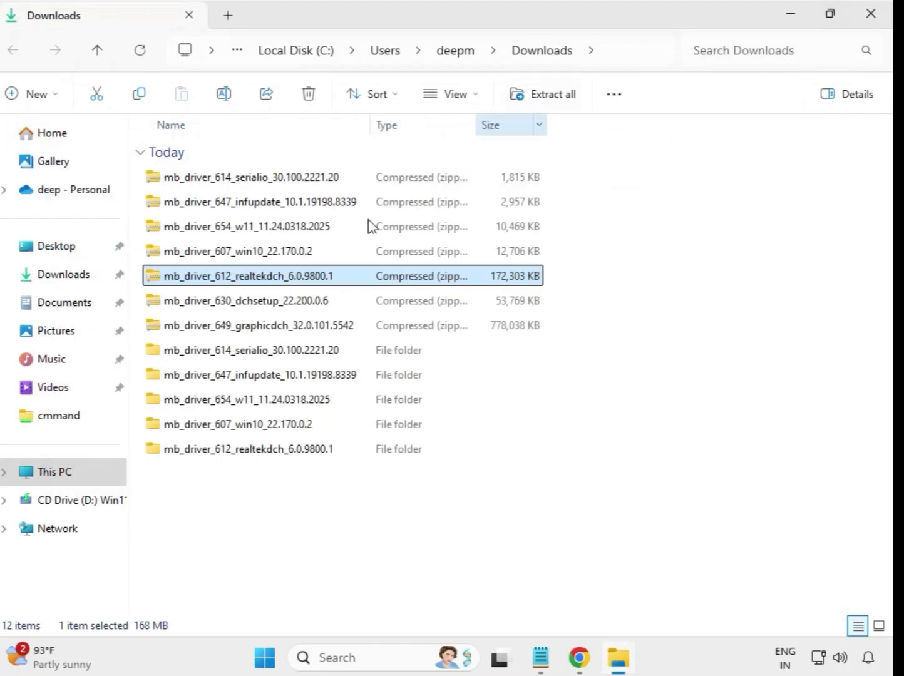
Step: Extract the mb_driver_630_dchsetup_22.200.0.6 archive to its default folder and close the extracted window
left_click(249, 302)
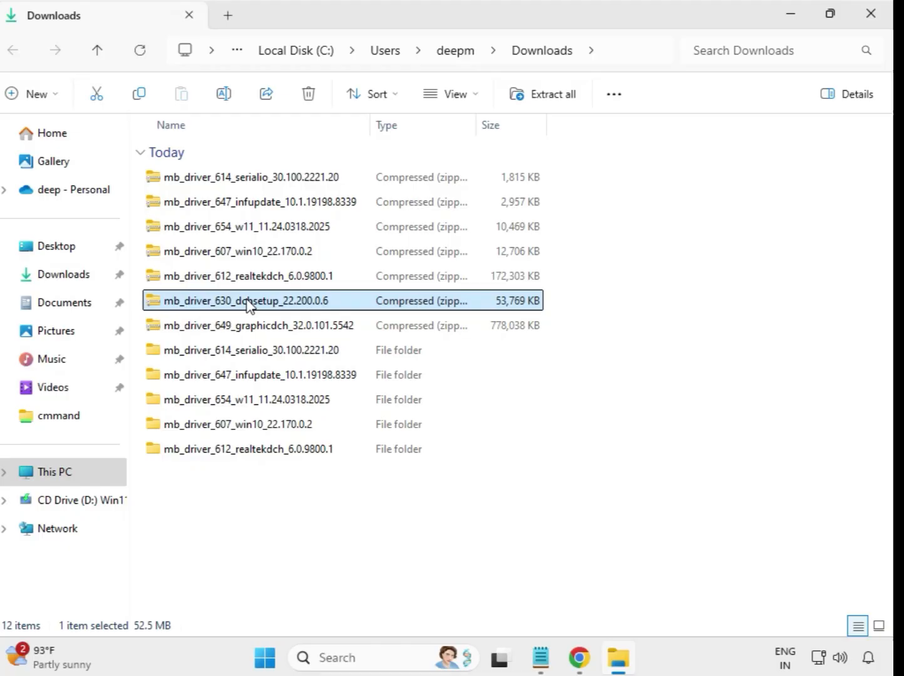
right_click(250, 303)
left_click(313, 293)
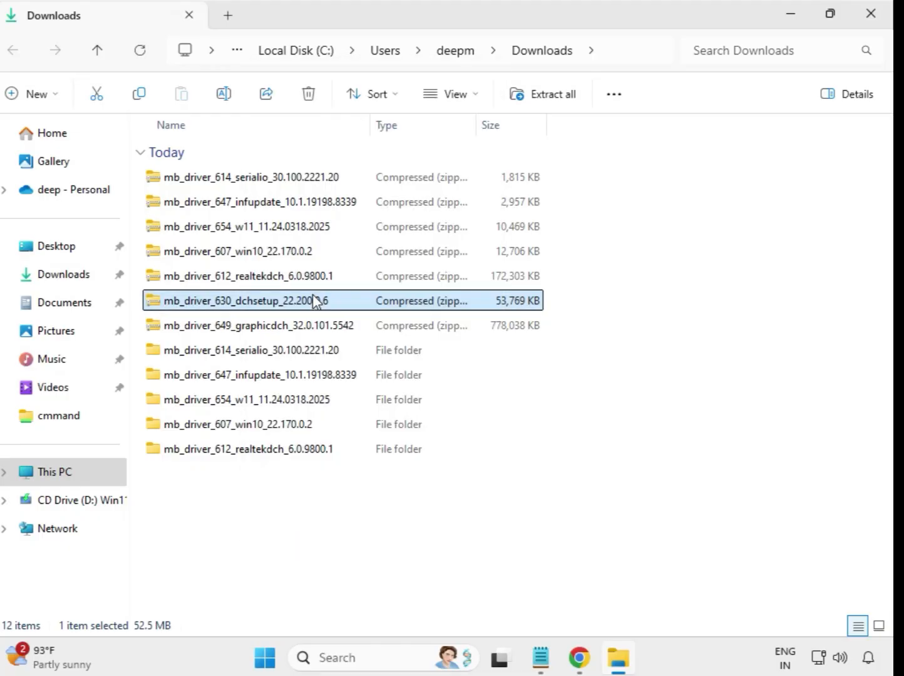
left_click(577, 498)
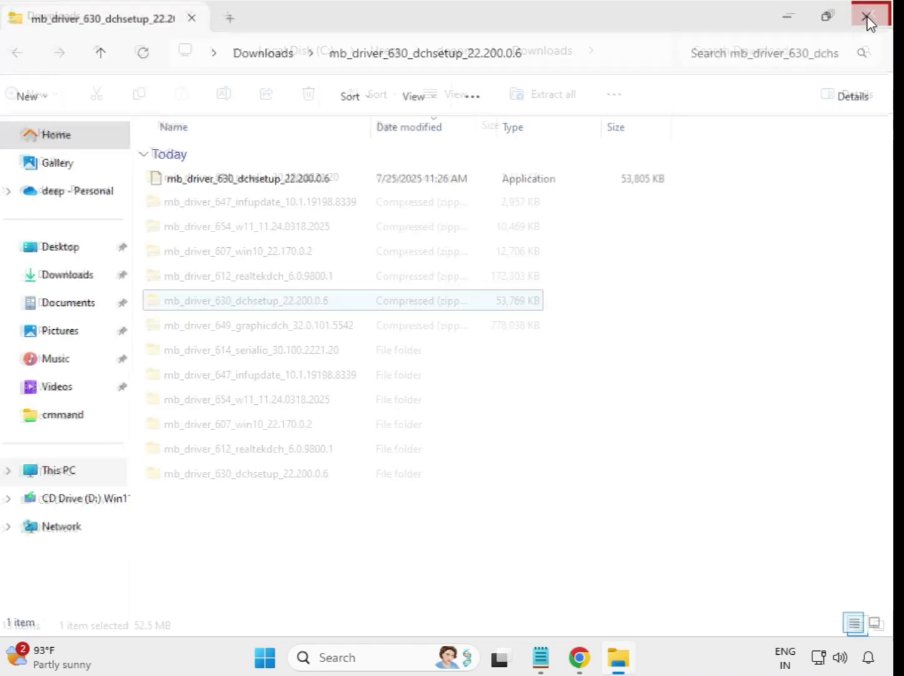
Step: Extract the mb_driver_649_graphicdch_32.0.101.5542 archive to its default folder and close the extracted window
left_click(274, 332)
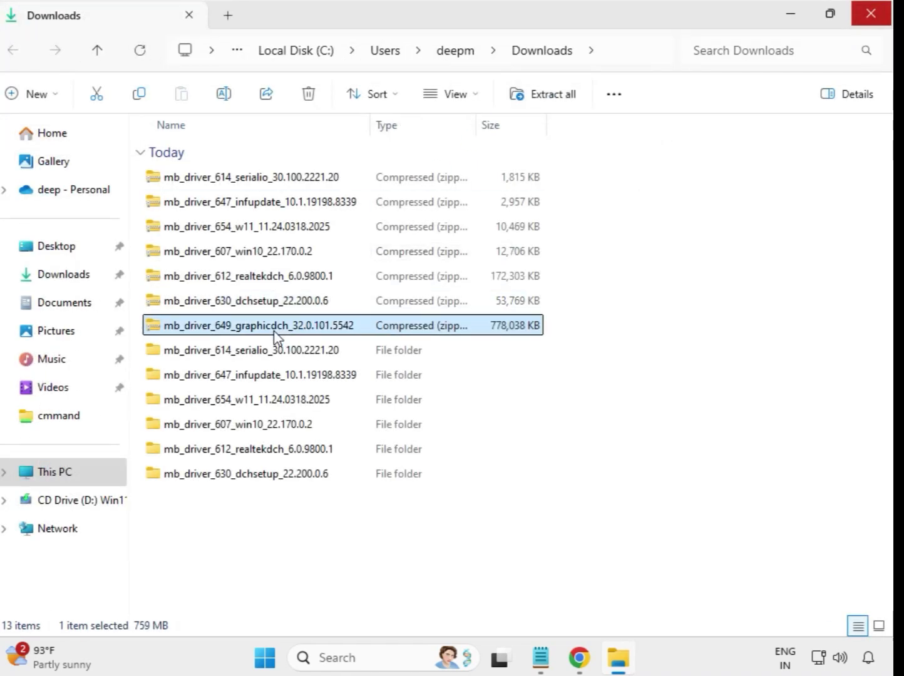
right_click(275, 333)
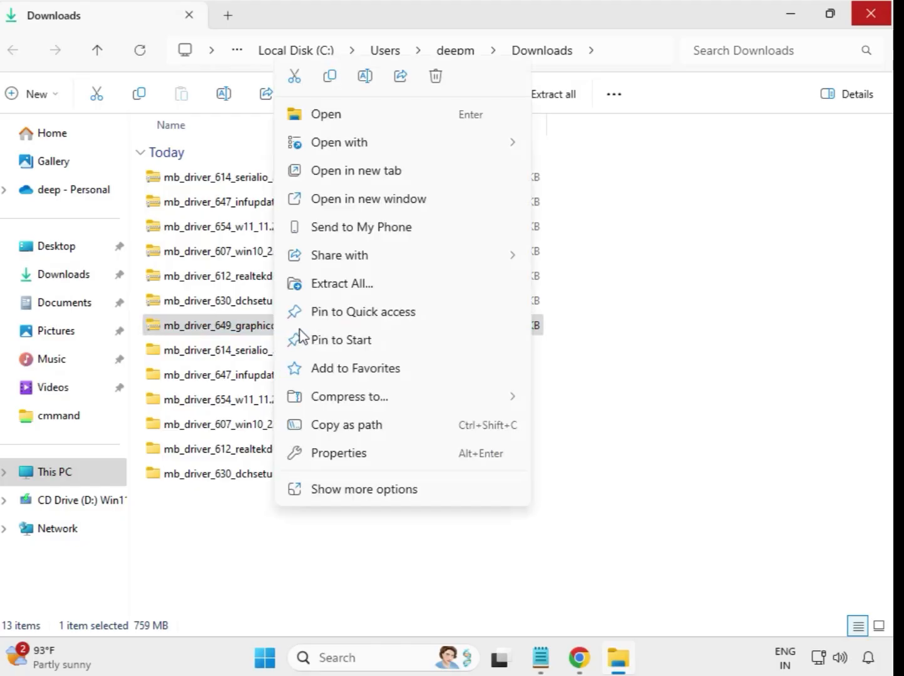
key("Escape")
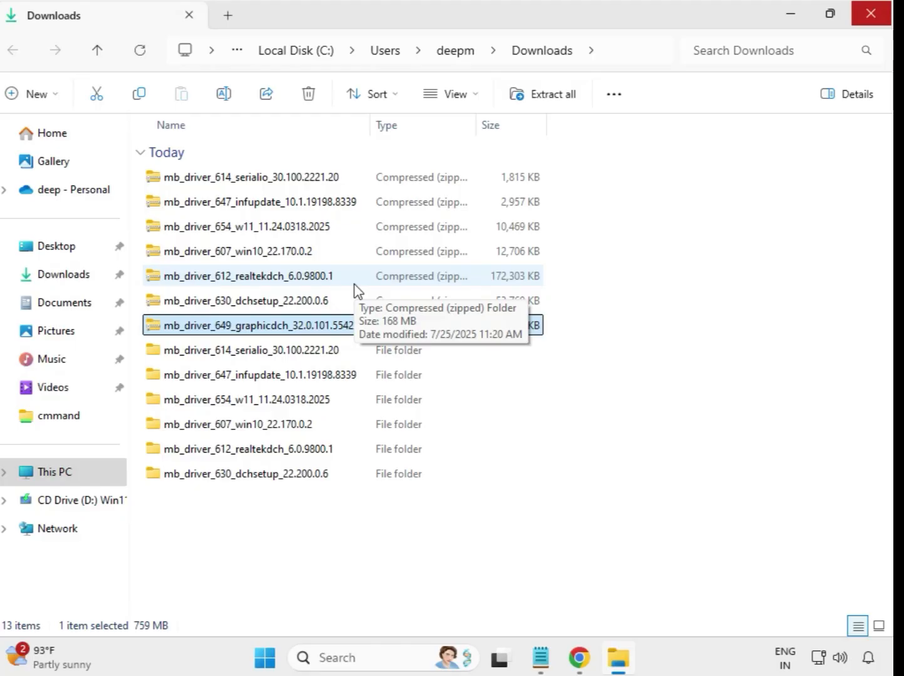
left_click(598, 497)
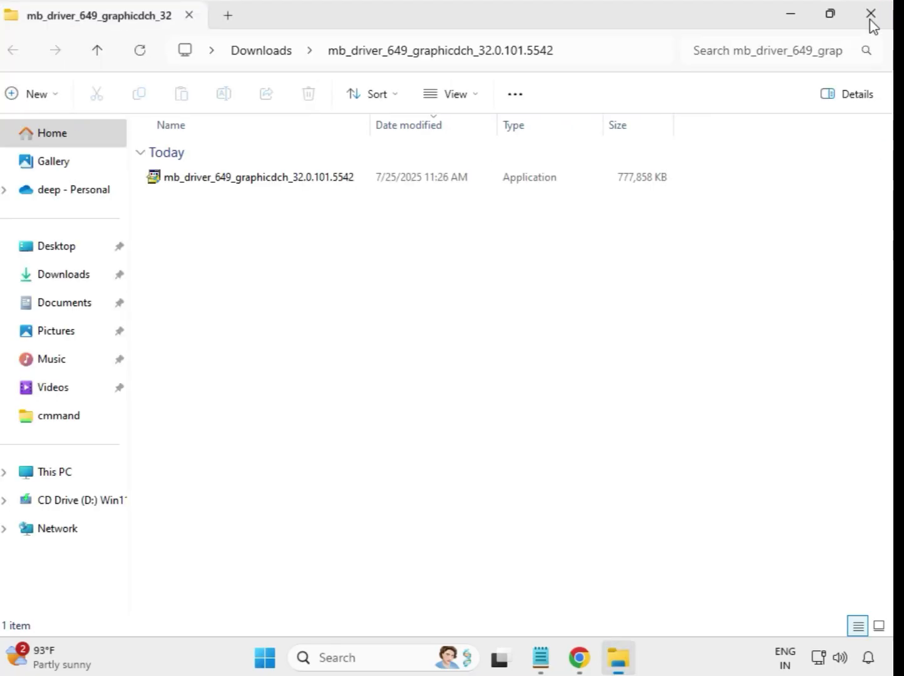
left_click(870, 20)
Step: Refresh the Downloads folder listing, select all the extracted driver folders together, and clear the selection
left_click(591, 529)
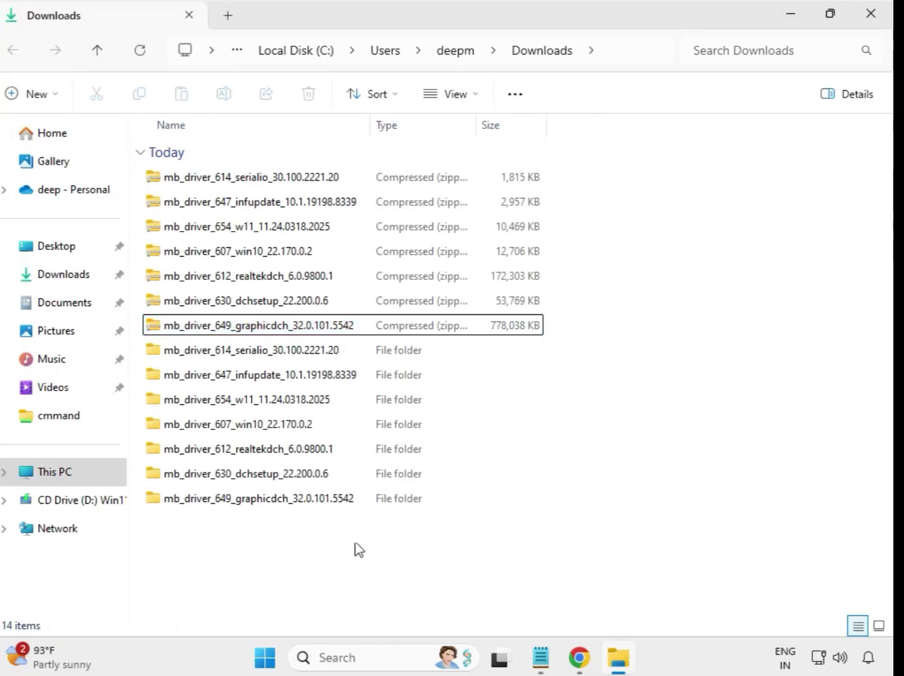
right_click(333, 542)
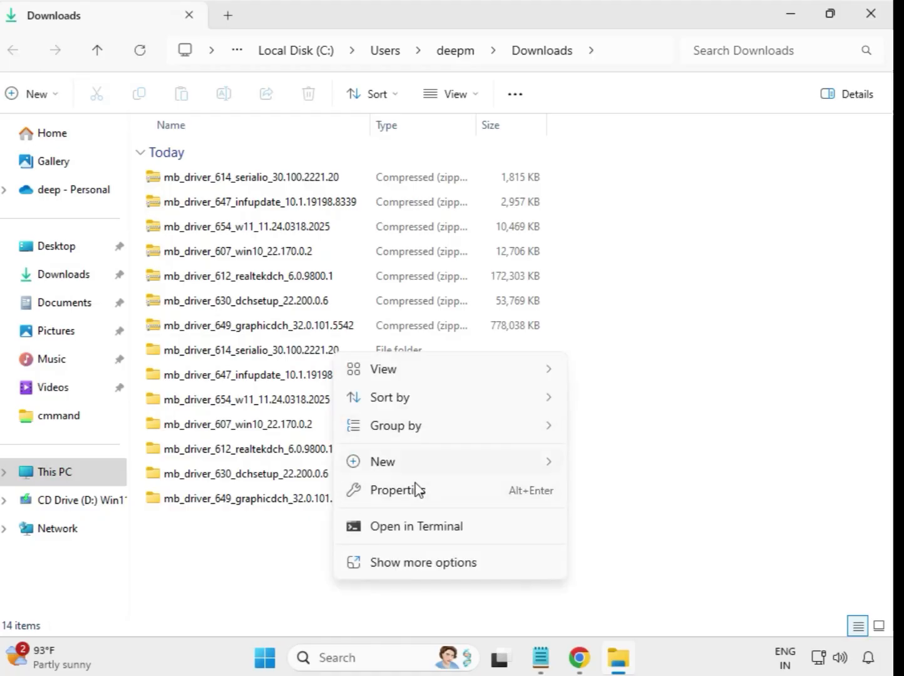
left_click(437, 562)
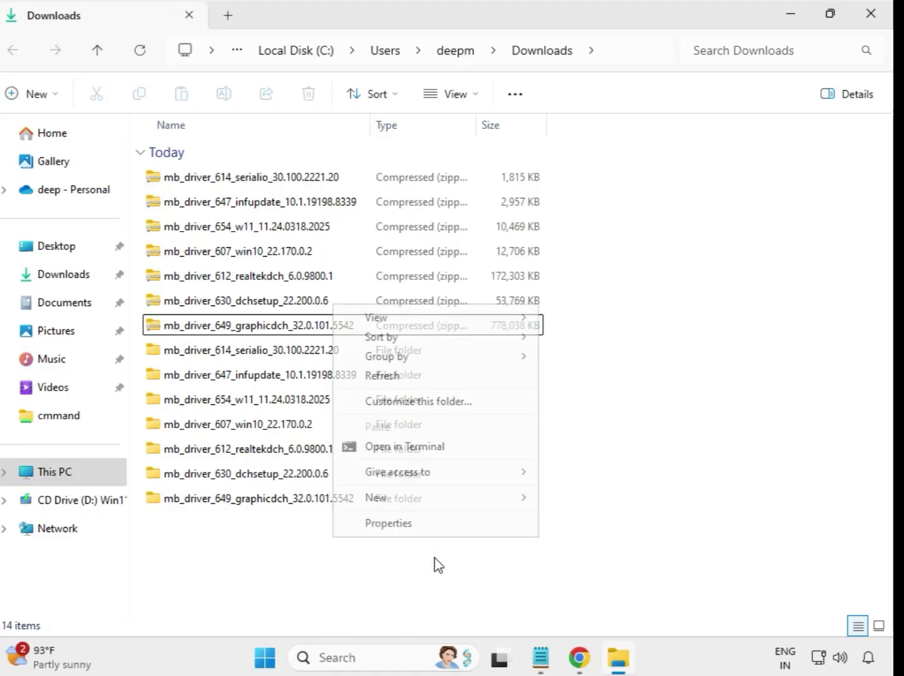
left_click(389, 376)
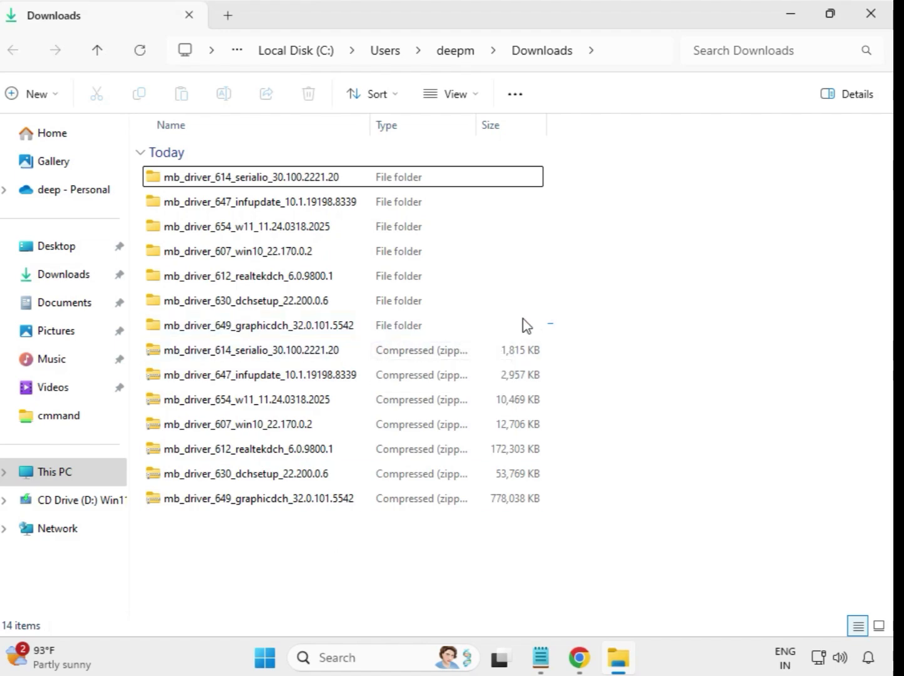
left_click_drag(523, 321, 343, 173)
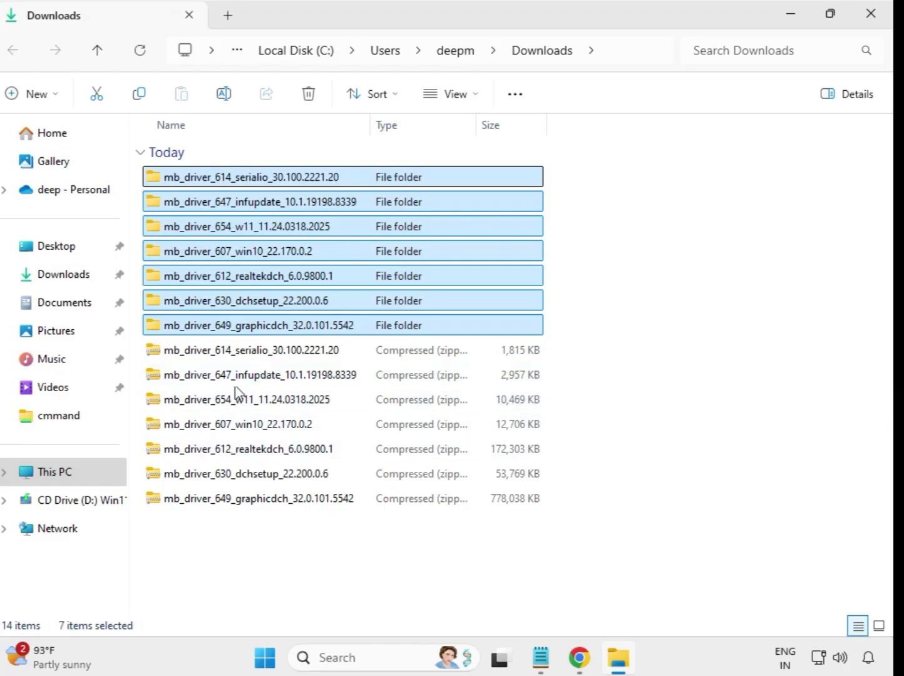
left_click(549, 216)
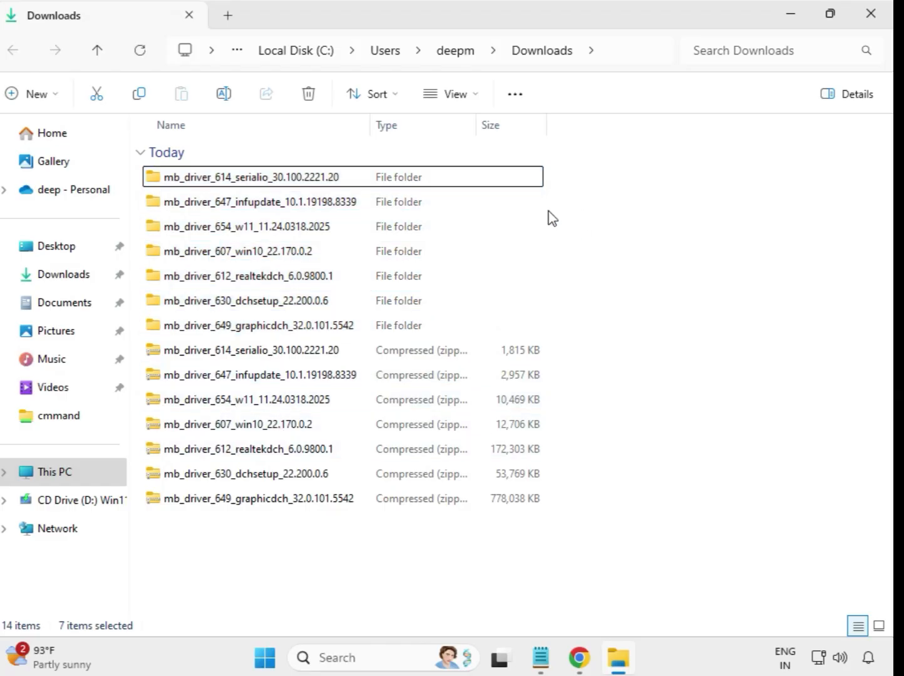
Step: Open the extracted mb_driver_614_serialio_30.100.2221.20 folder, run its application as administrator, and allow it to make changes to the device
double_click(252, 178)
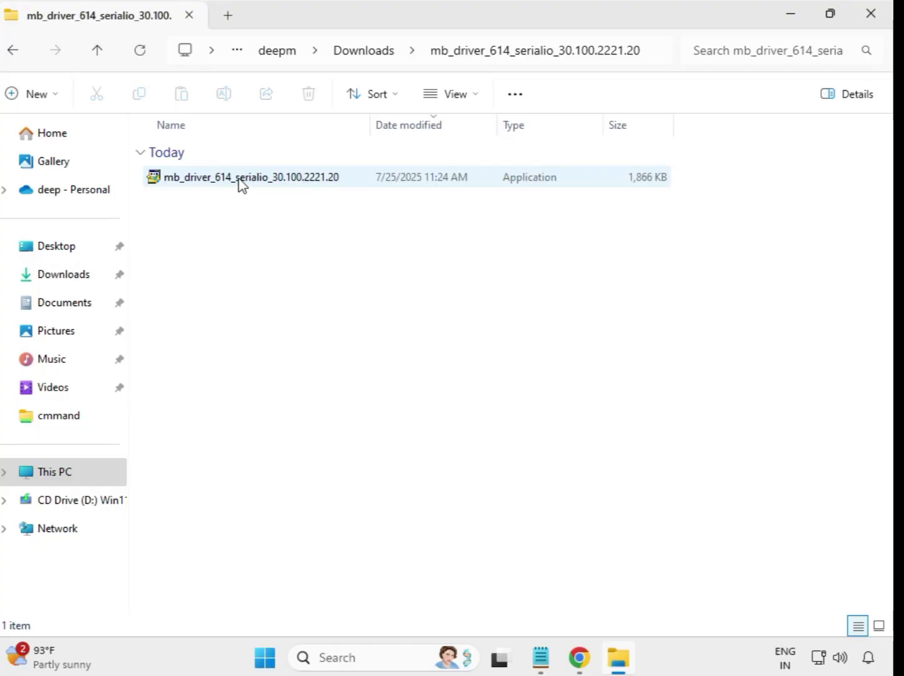
left_click(241, 185)
right_click(241, 184)
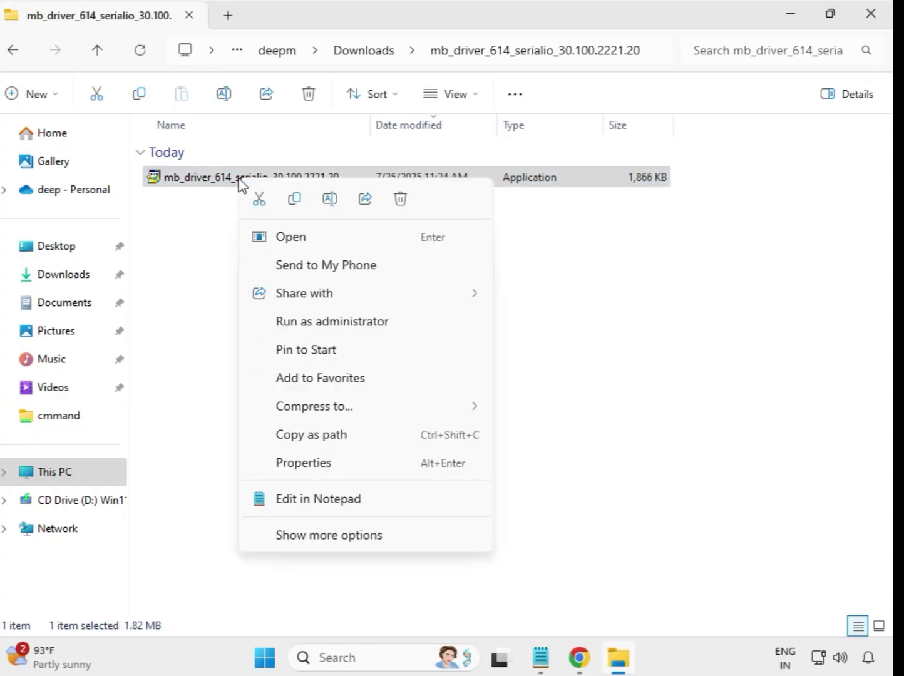
left_click(320, 324)
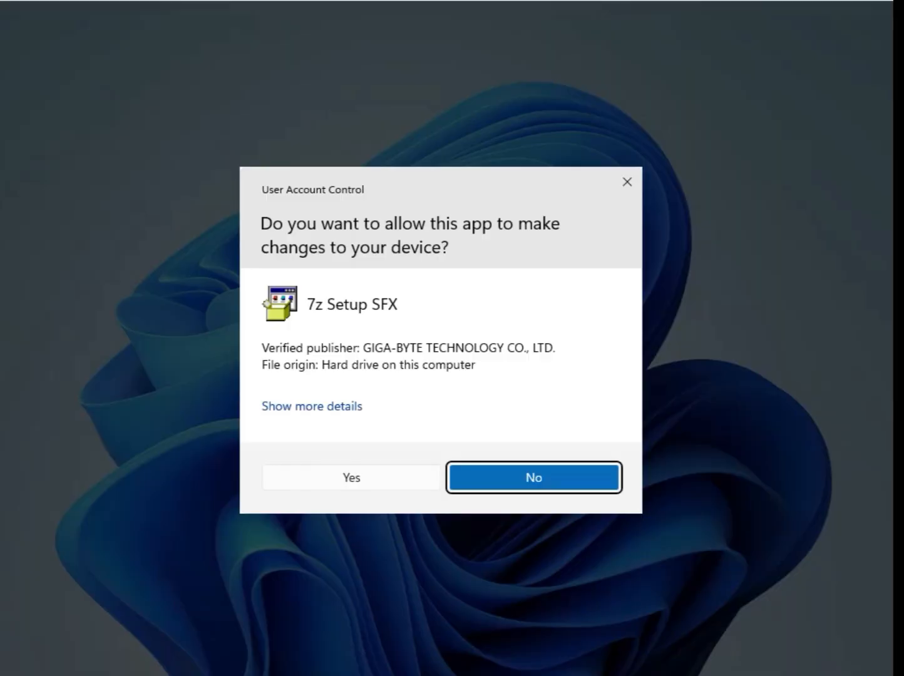
left_click(354, 477)
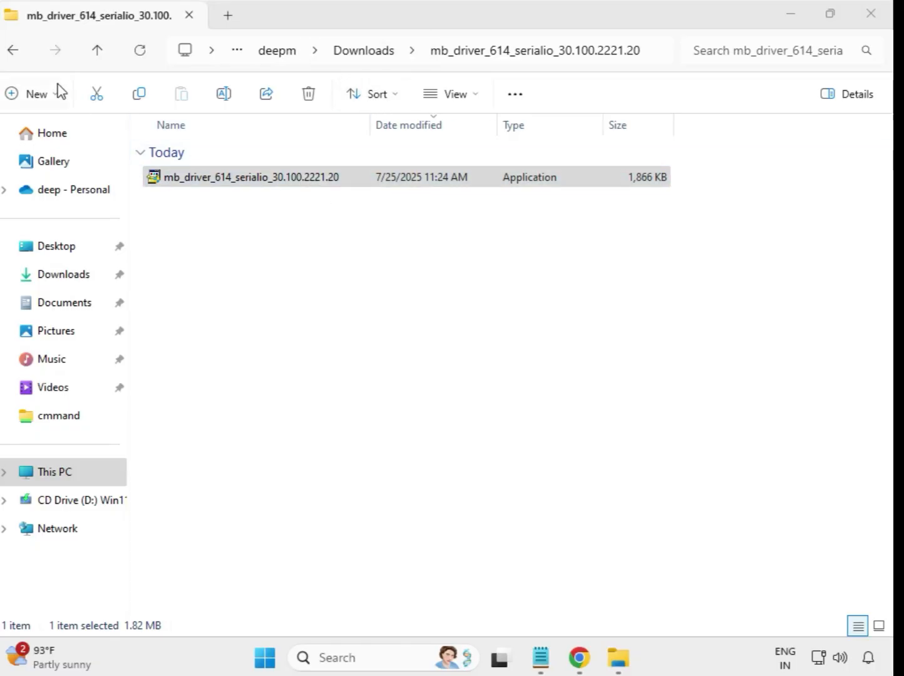
Step: Return to Downloads, open the extracted mb_driver_647_infupdate_10.1.19198.8339 folder, and run its application as administrator, allowing changes to the device
left_click(16, 52)
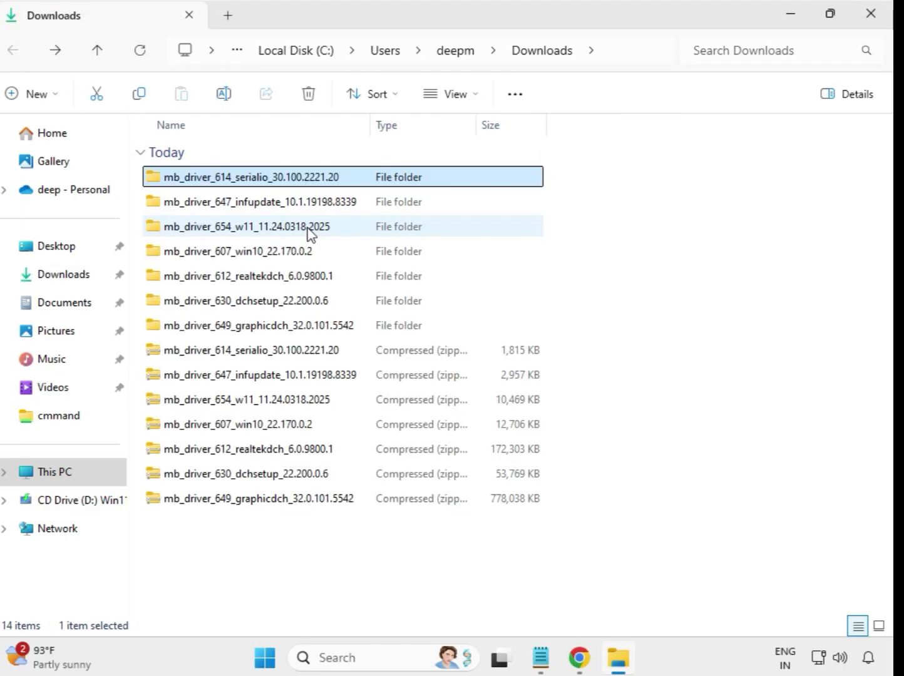
double_click(301, 204)
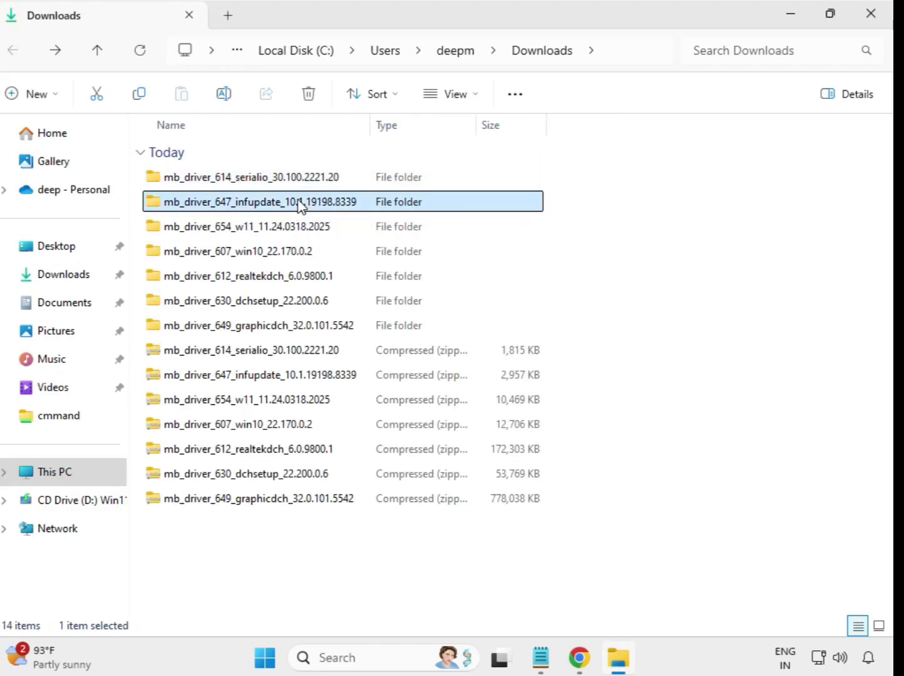
left_click(301, 183)
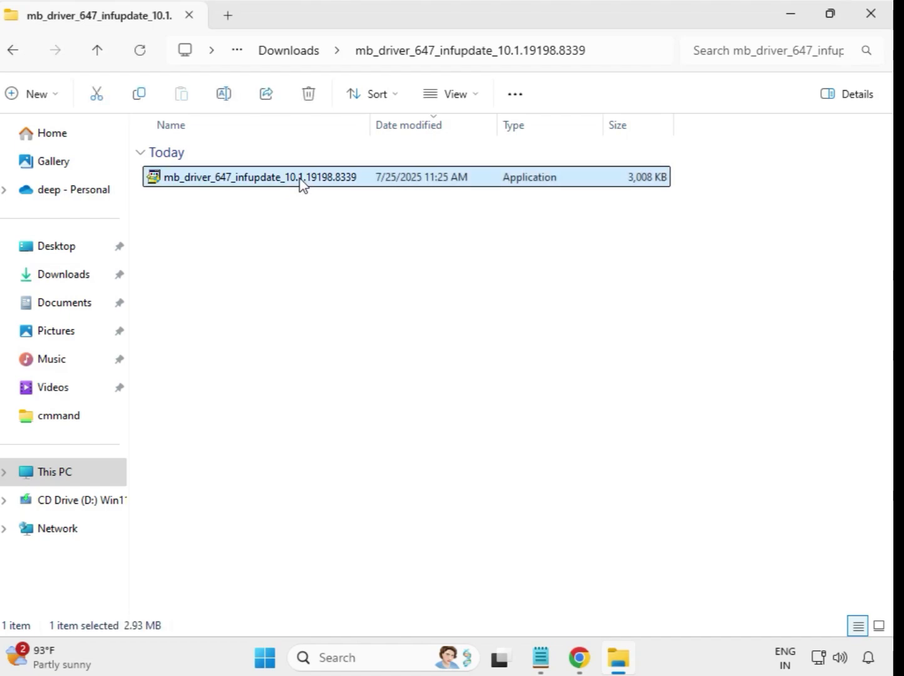
right_click(301, 184)
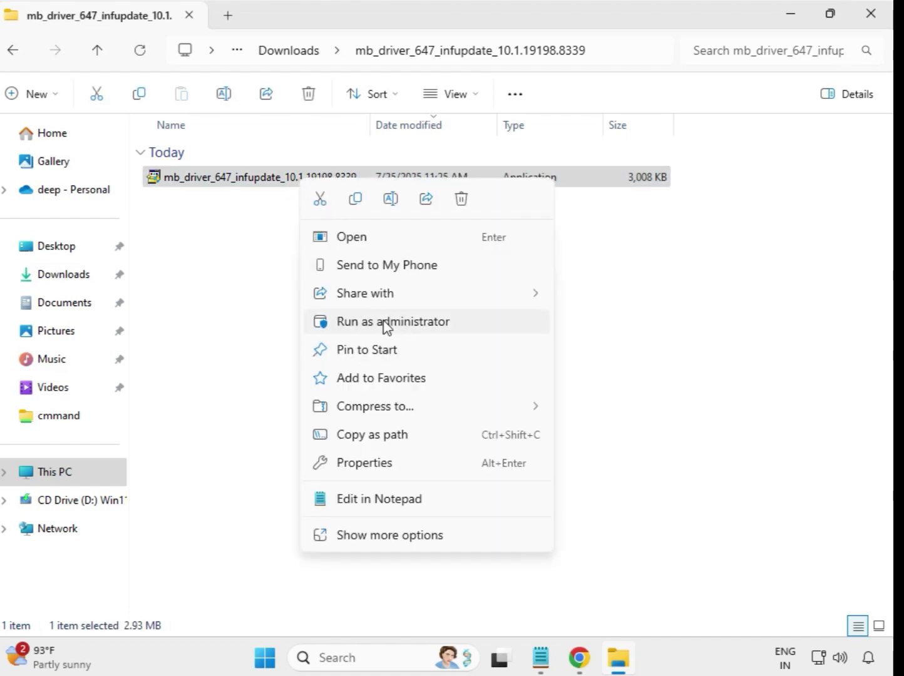
left_click(399, 324)
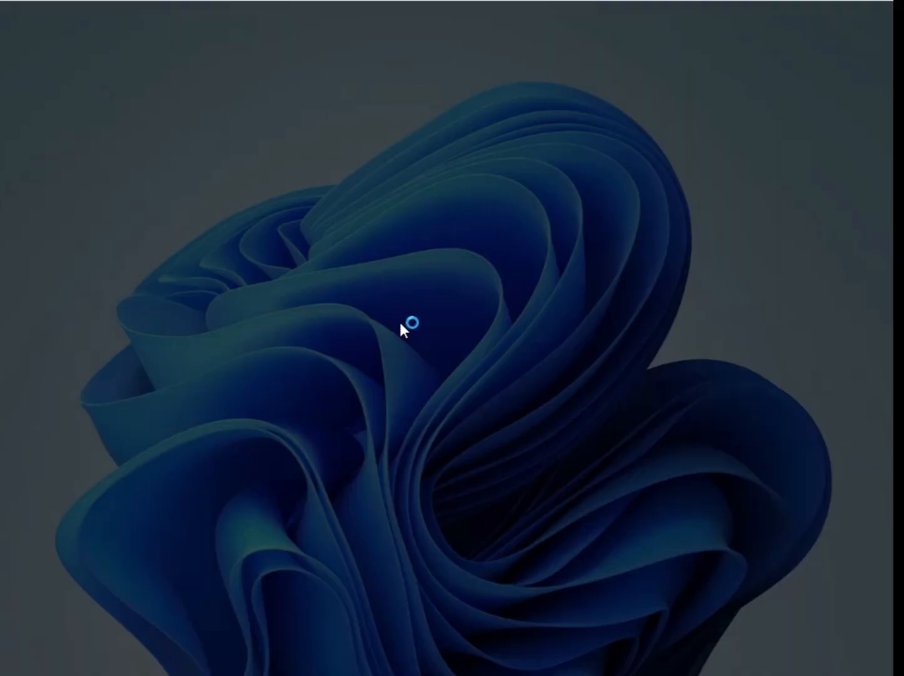
left_click(410, 486)
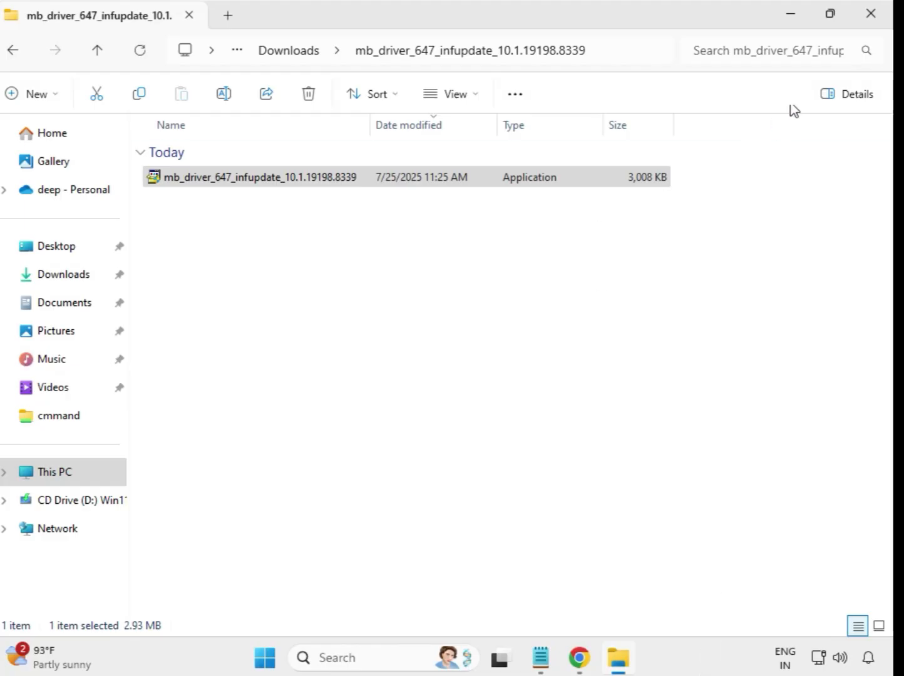
Step: Go back to Downloads, open the extracted mb_driver_654_w11_11.24.0318.2025 folder, and run its application as administrator, allowing changes to the device
left_click(272, 52)
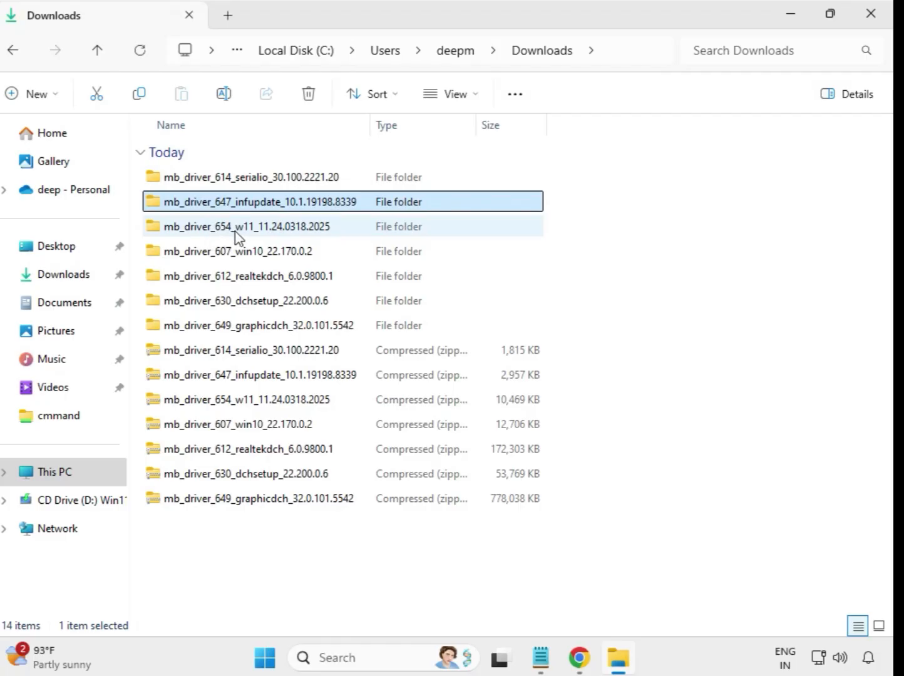
double_click(248, 231)
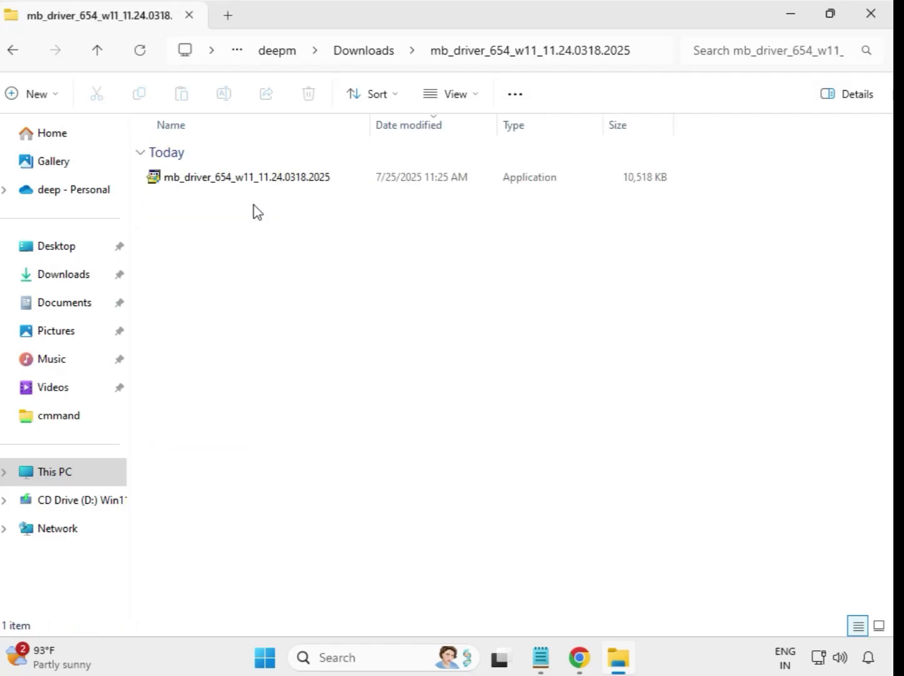
left_click(263, 182)
left_click(264, 185)
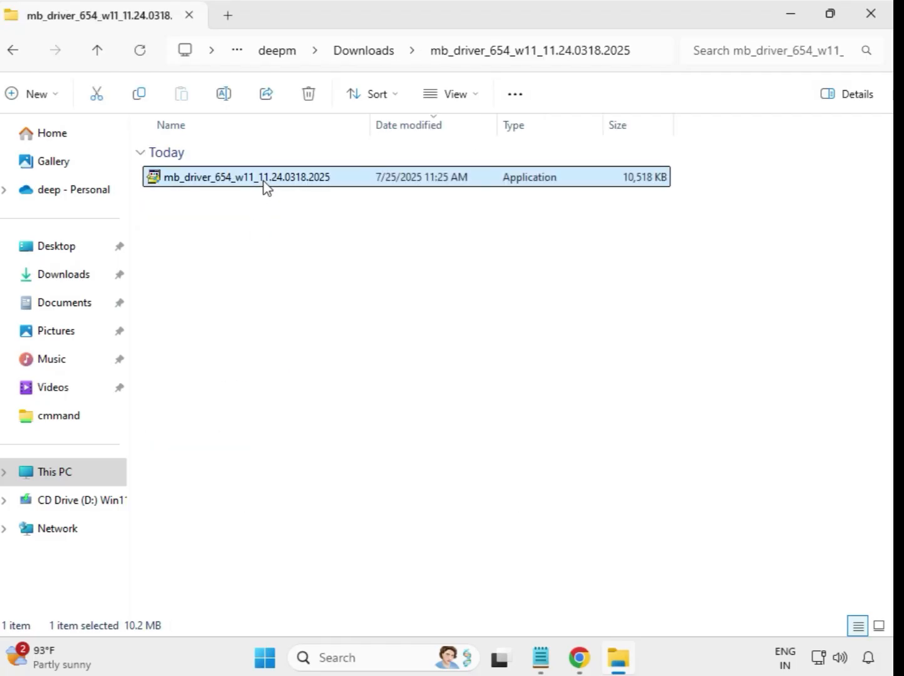
right_click(265, 185)
left_click(349, 324)
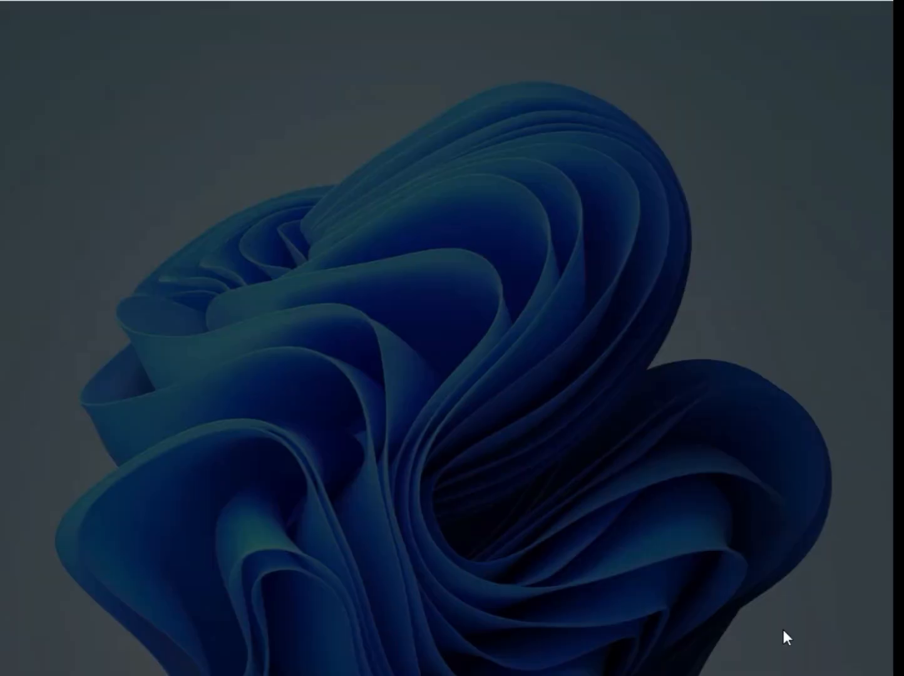
left_click(369, 483)
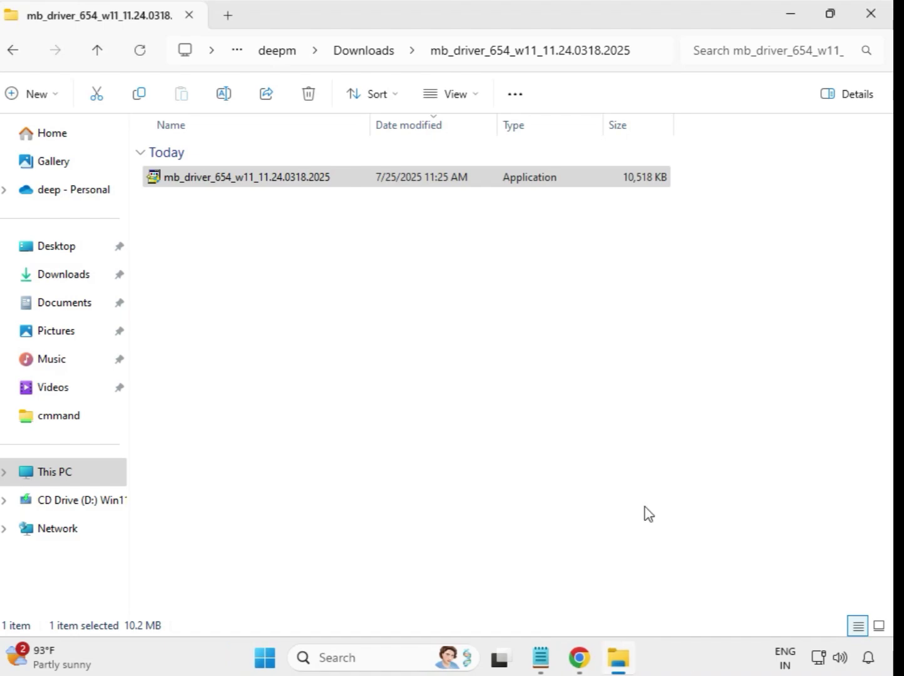
Step: From Downloads, open the extracted mb_driver_607_win10_22.170.0.2 folder and run its application as administrator, allowing changes to the device
left_click(366, 52)
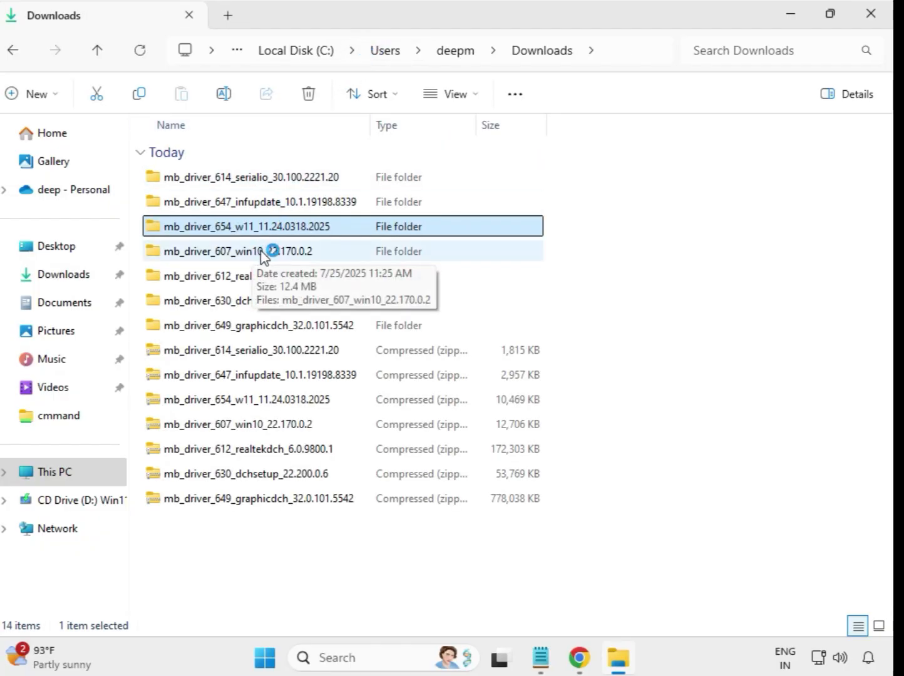
double_click(262, 254)
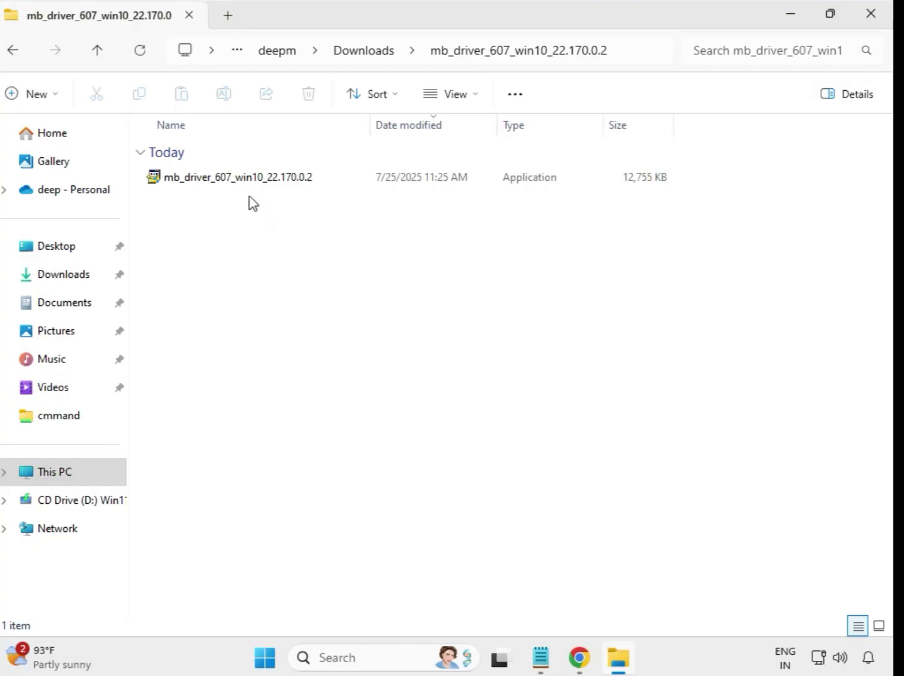
left_click(250, 181)
right_click(250, 183)
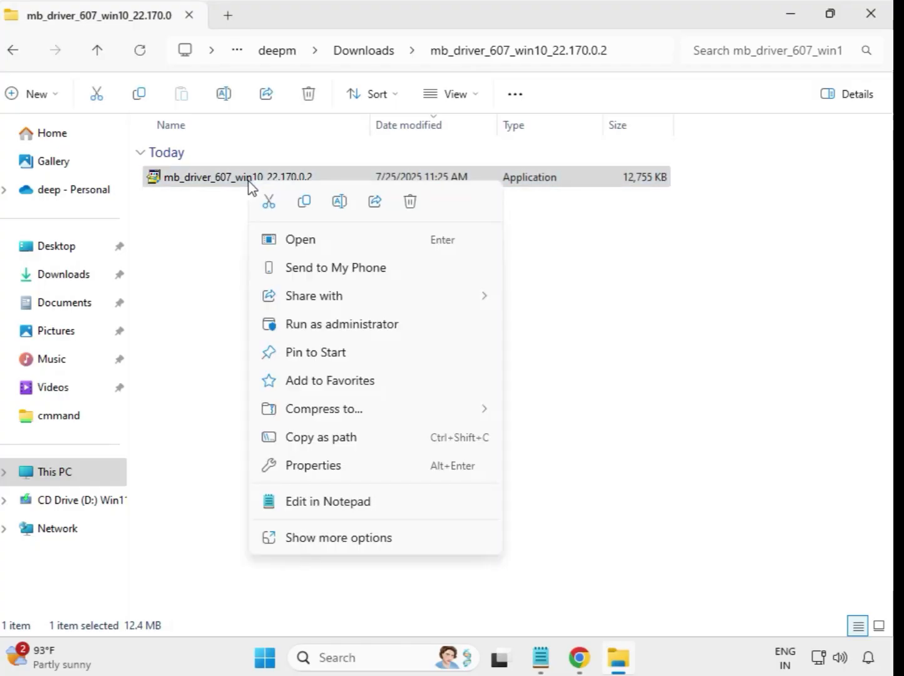
left_click(323, 326)
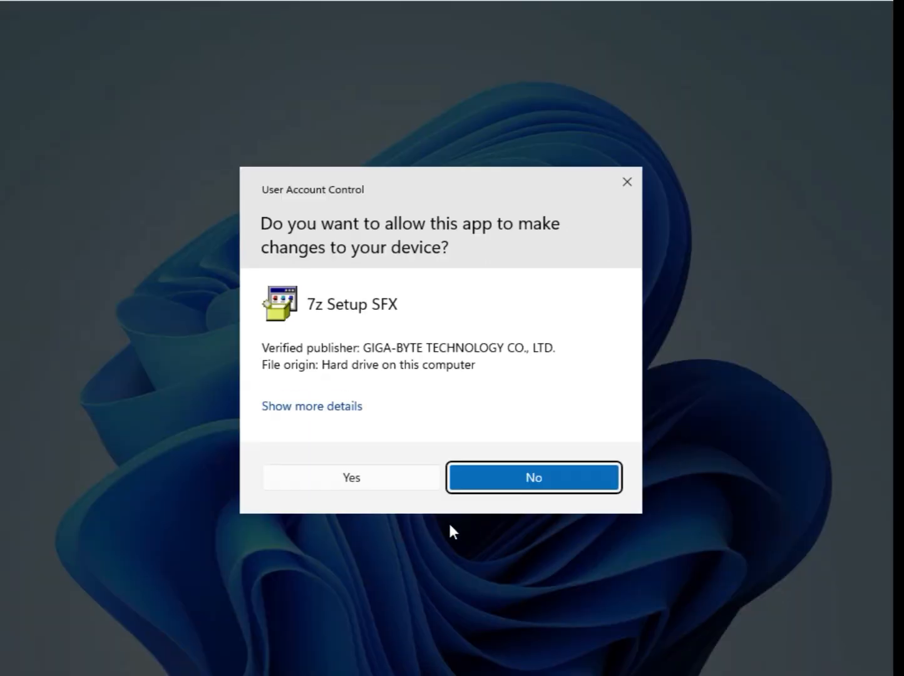
left_click(370, 477)
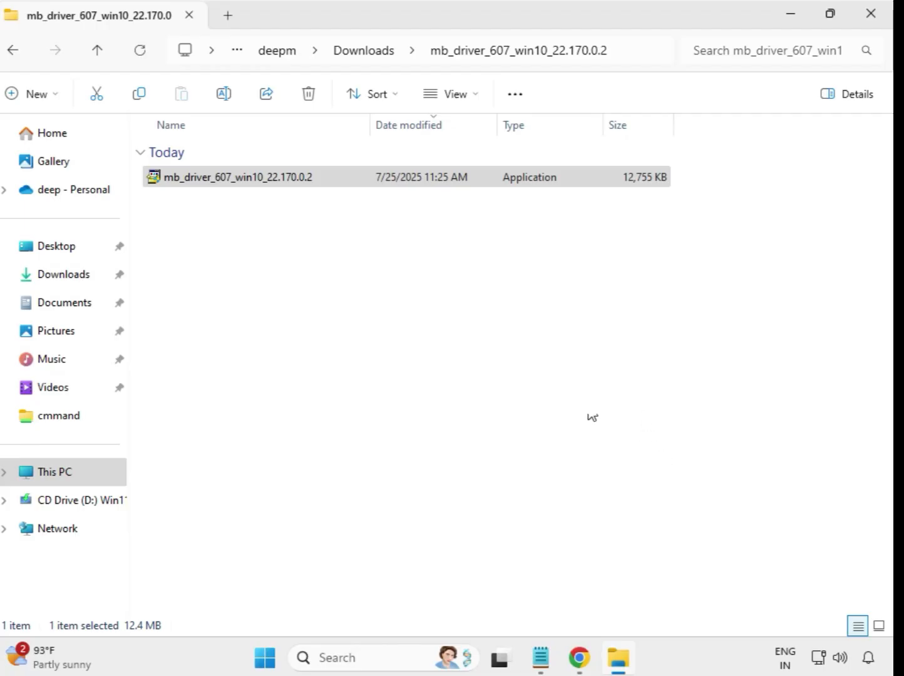
Step: From Downloads, open the extracted mb_driver_612_realtekdch_6.0.9800.1 folder and run its application as administrator, allowing changes to the device
left_click(361, 55)
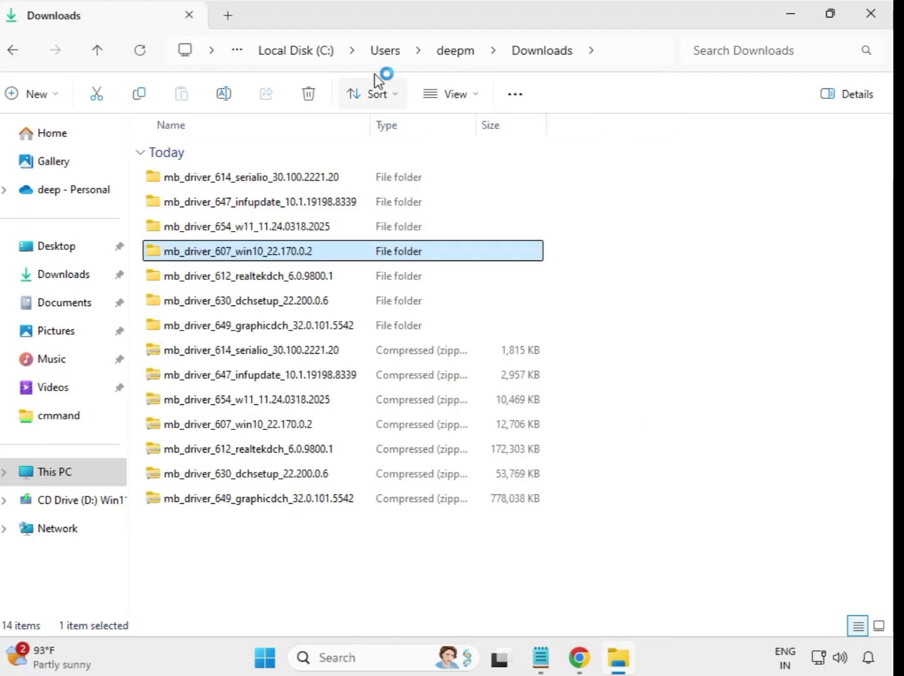
left_click(307, 283)
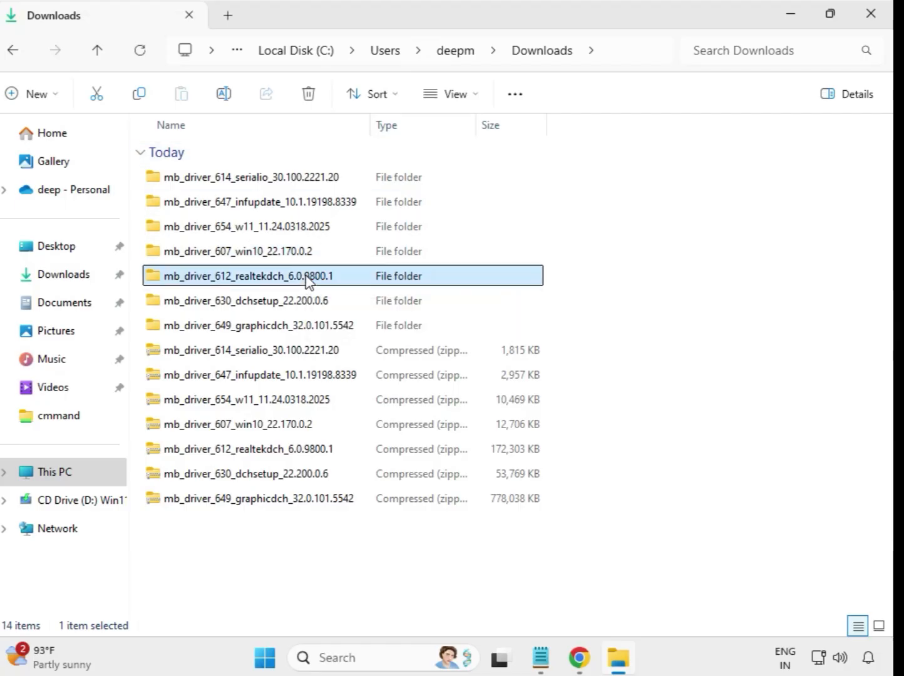
double_click(358, 281)
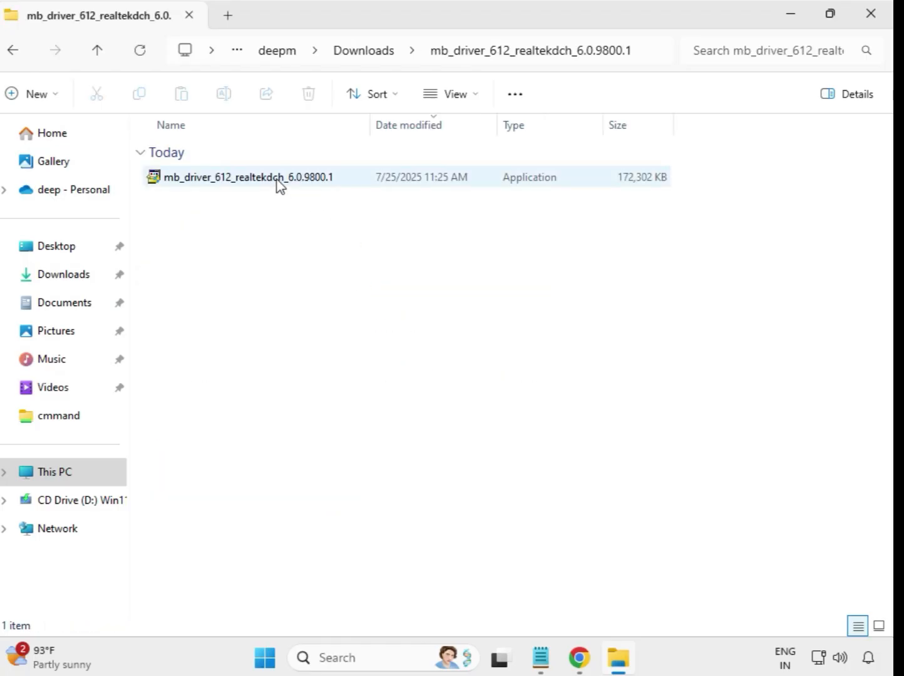
left_click(279, 179)
right_click(279, 183)
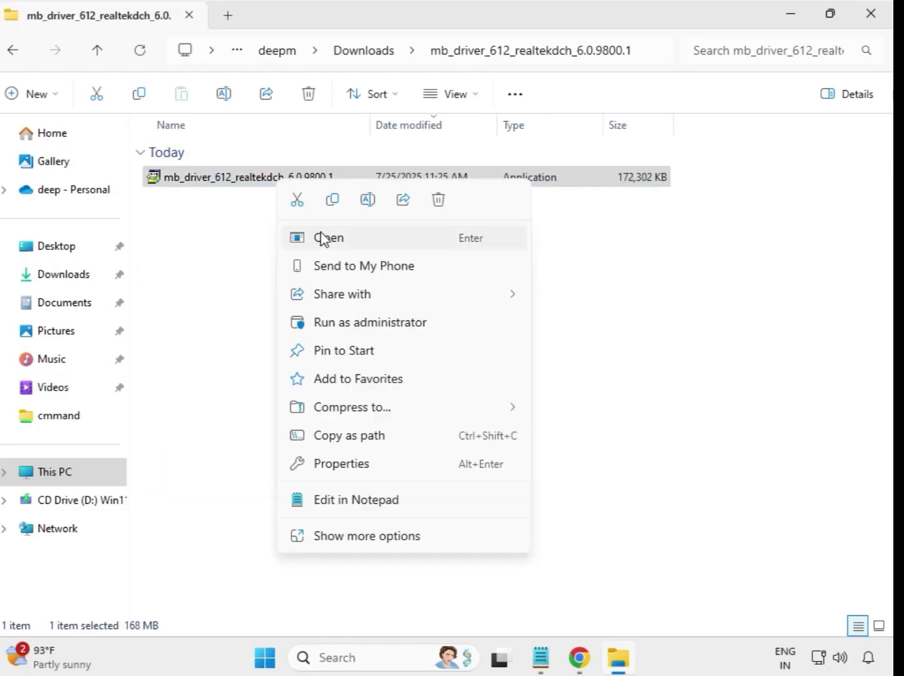
left_click(389, 325)
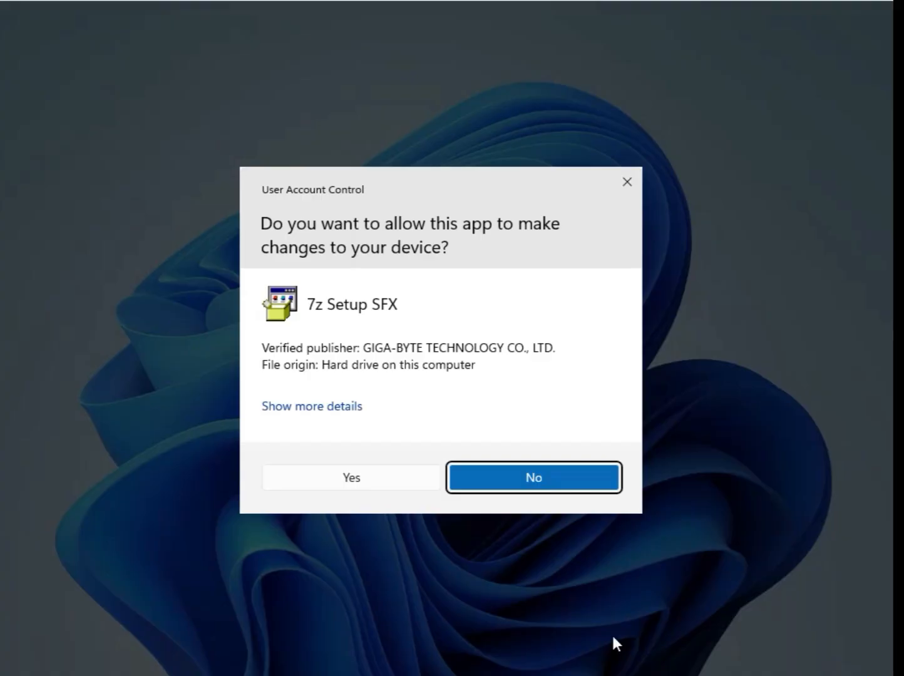
left_click(367, 474)
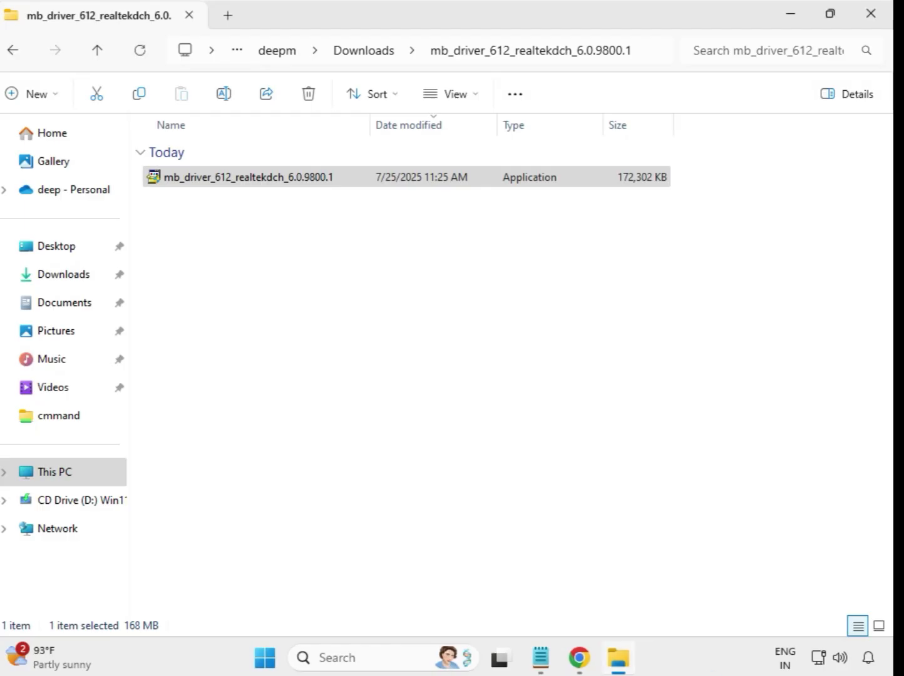
Step: From Downloads, open the extracted mb_driver_630_dchsetup_22.200.0.6 folder and run its application as administrator, allowing changes to the device
left_click(368, 59)
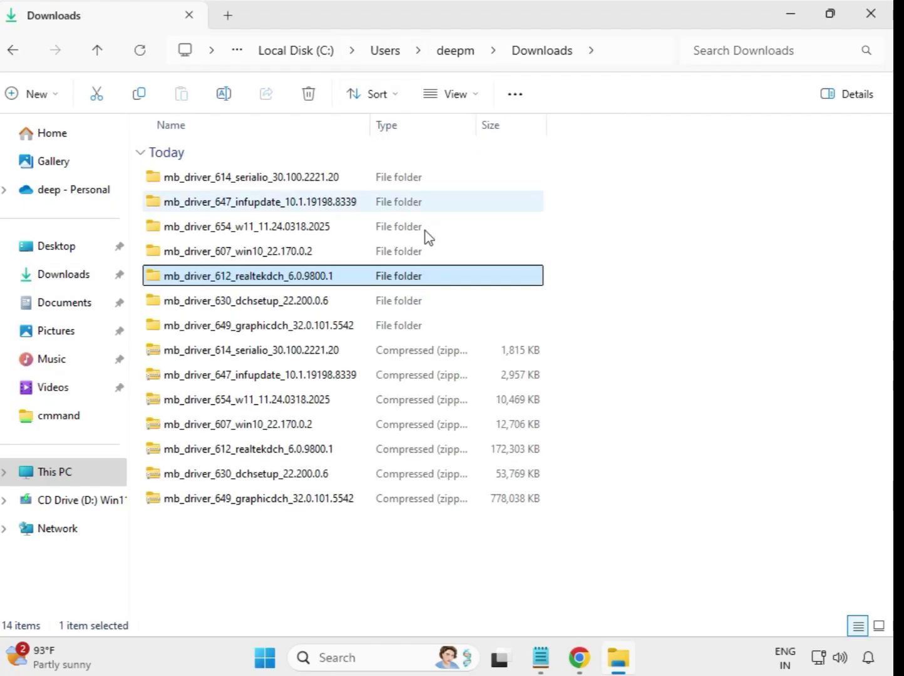
left_click(299, 303)
left_click(301, 323)
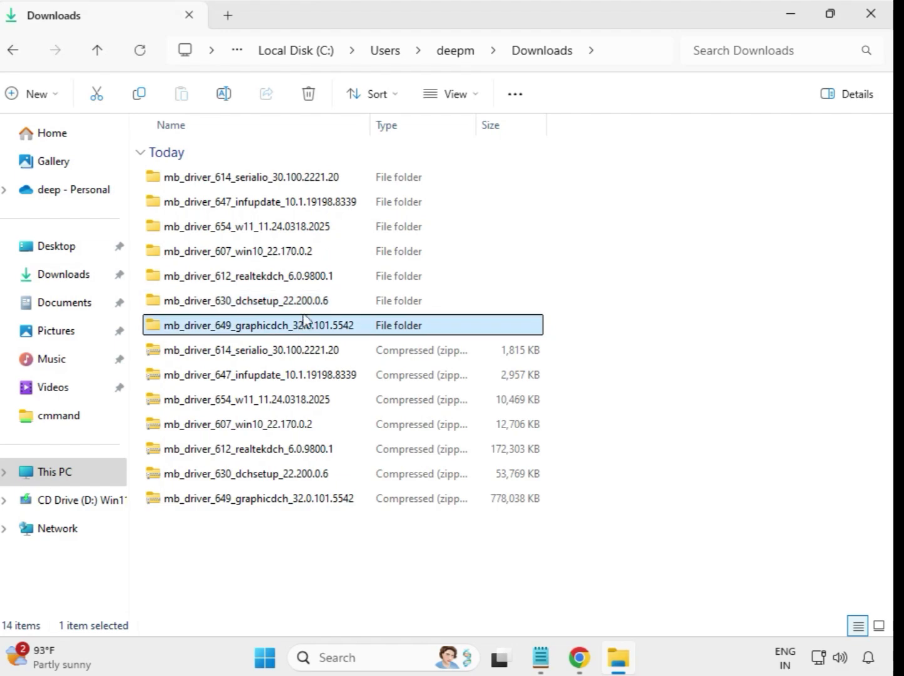
left_click(299, 308)
double_click(290, 305)
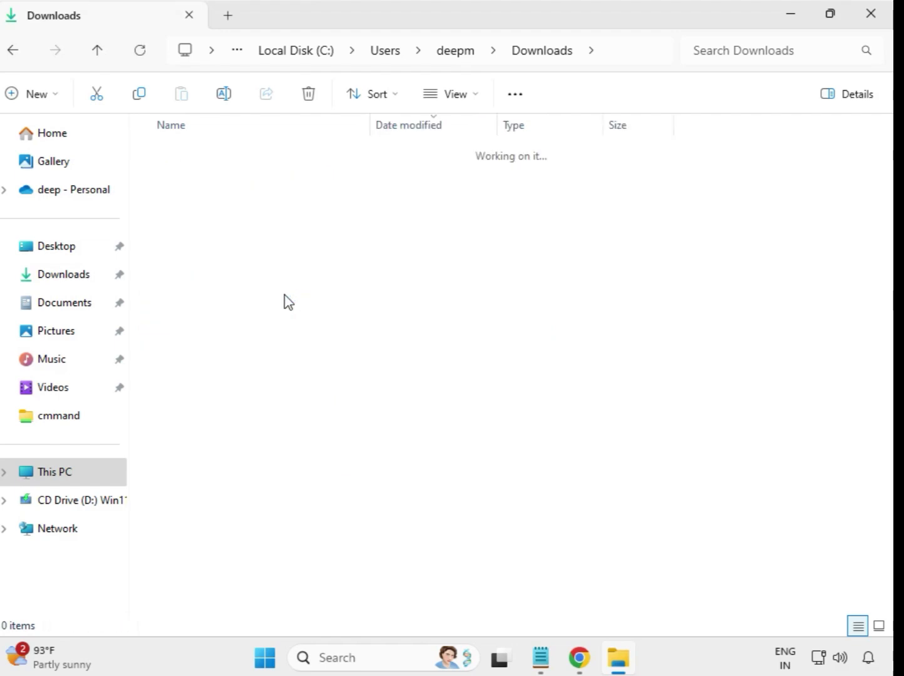
left_click(244, 185)
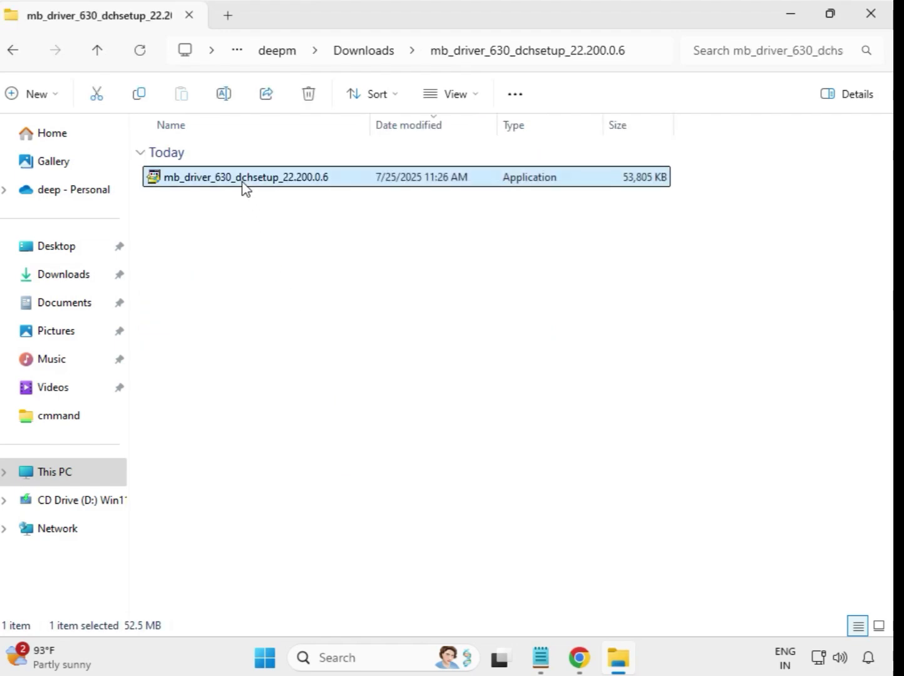
right_click(244, 188)
left_click(344, 329)
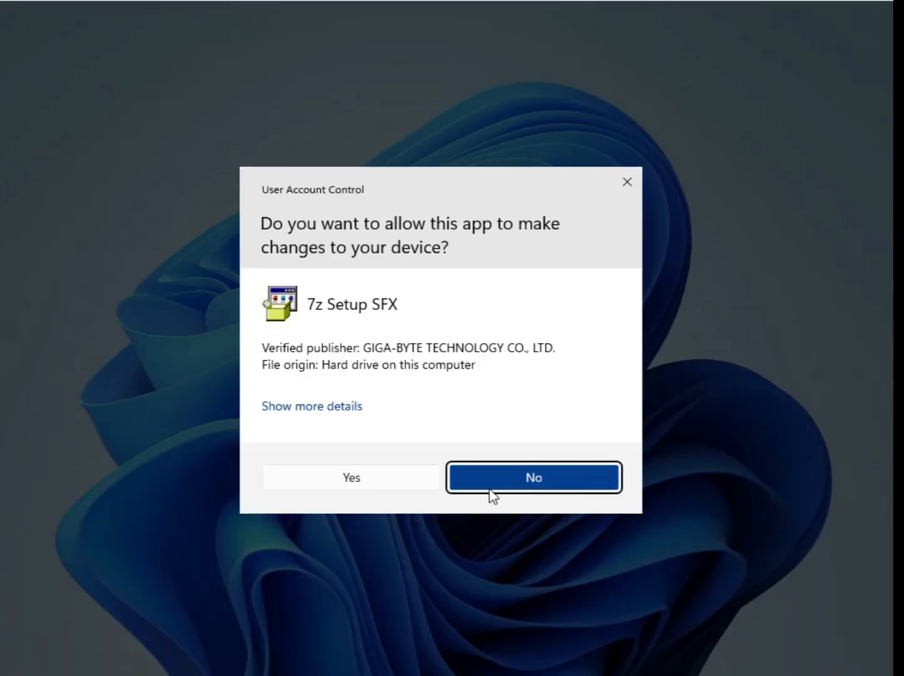
left_click(371, 482)
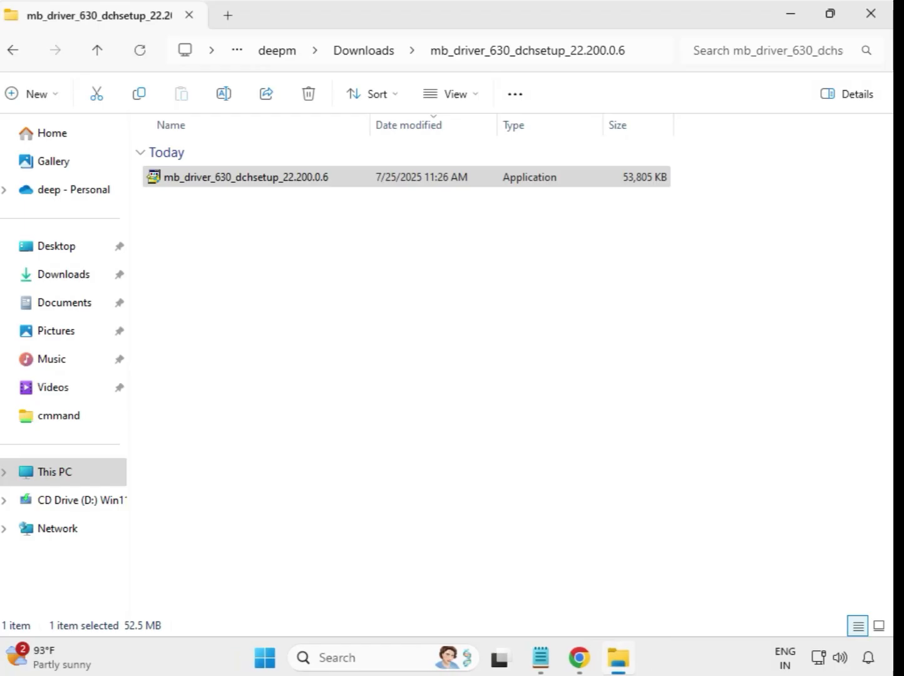
Step: From Downloads, open the extracted mb_driver_649_graphicdch_32.0.101.5542 folder and run its application as administrator, allowing changes to the device
left_click(365, 57)
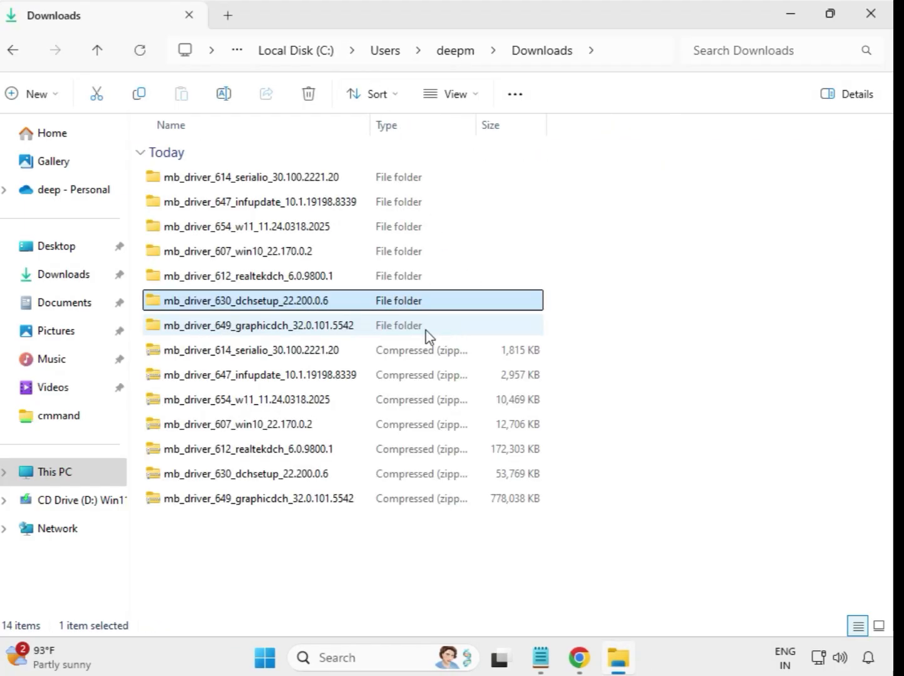
left_click(270, 326)
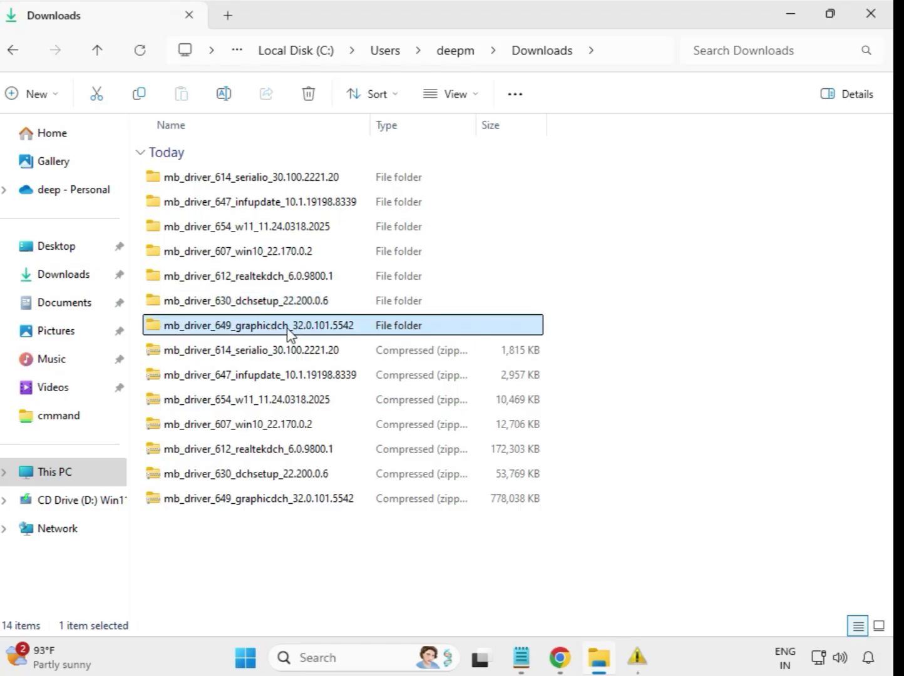
double_click(287, 330)
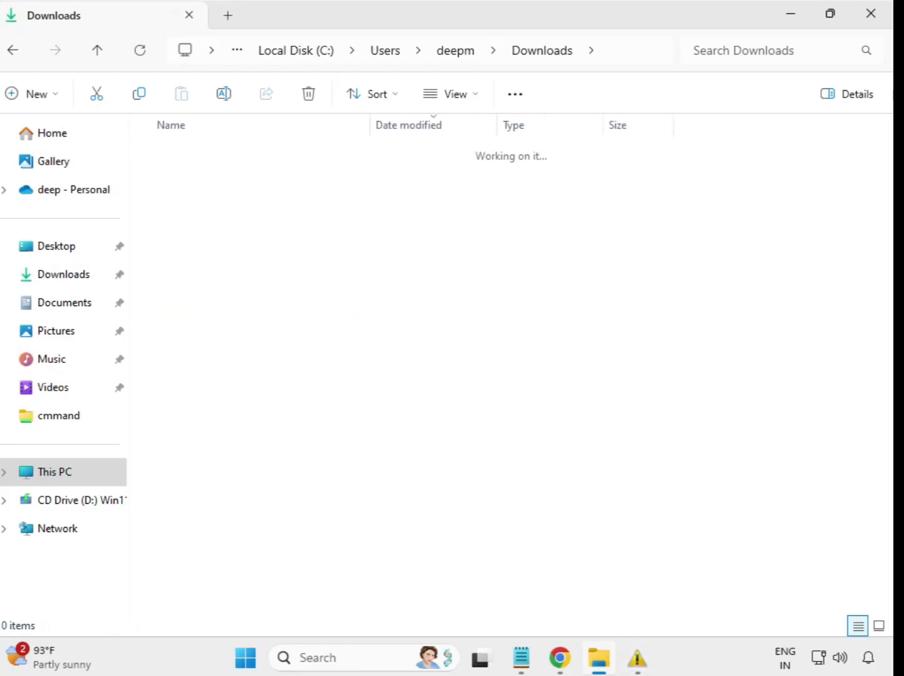
left_click(292, 178)
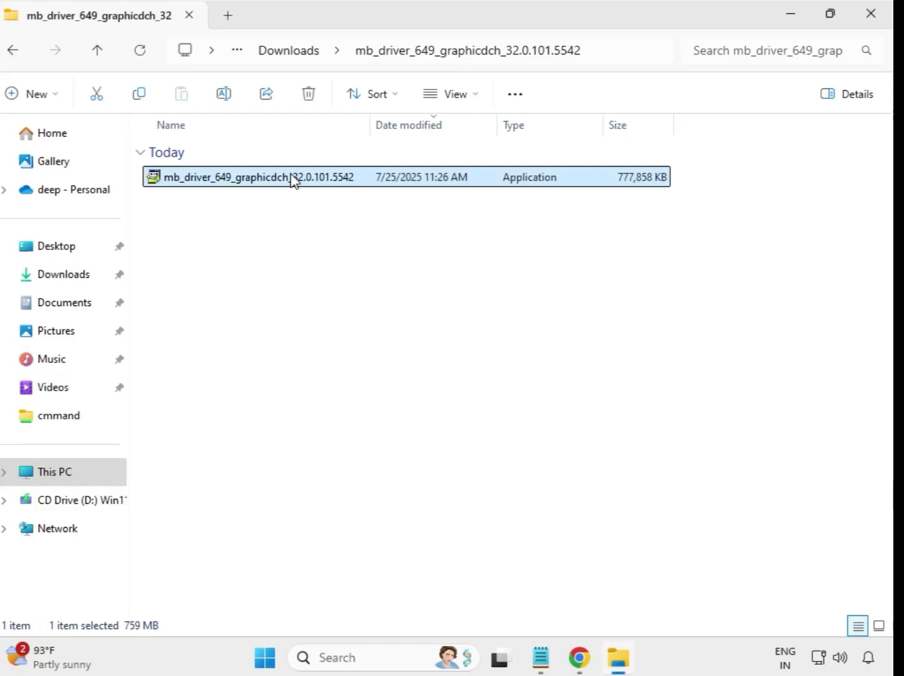
right_click(296, 183)
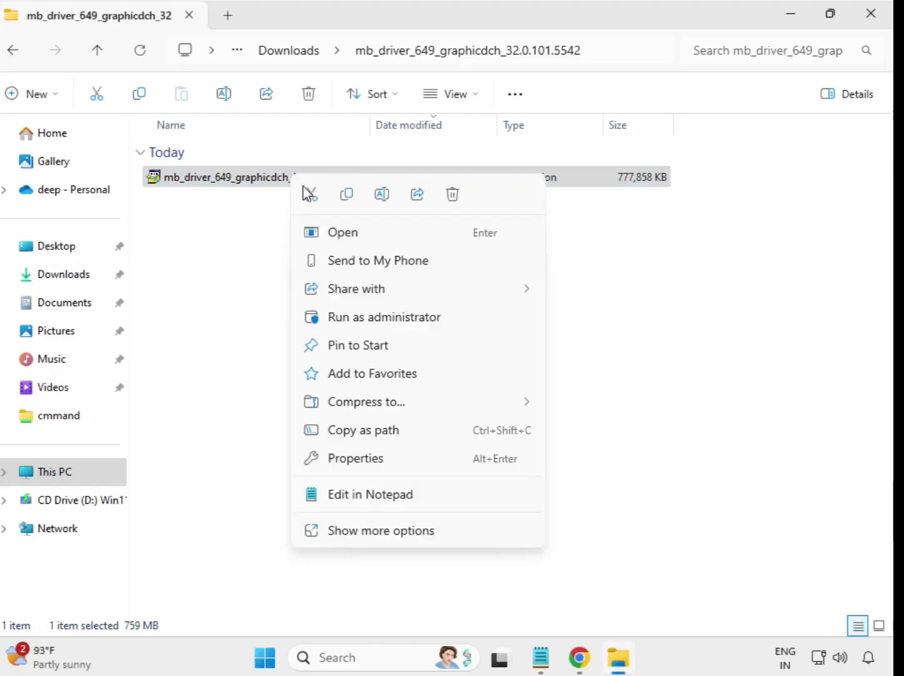
left_click(380, 319)
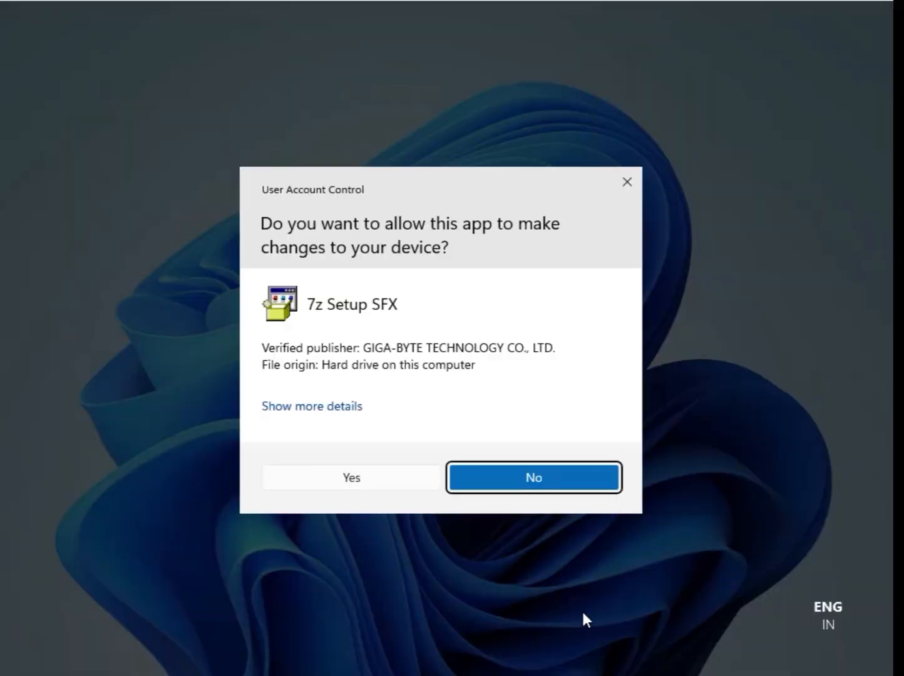
left_click(356, 474)
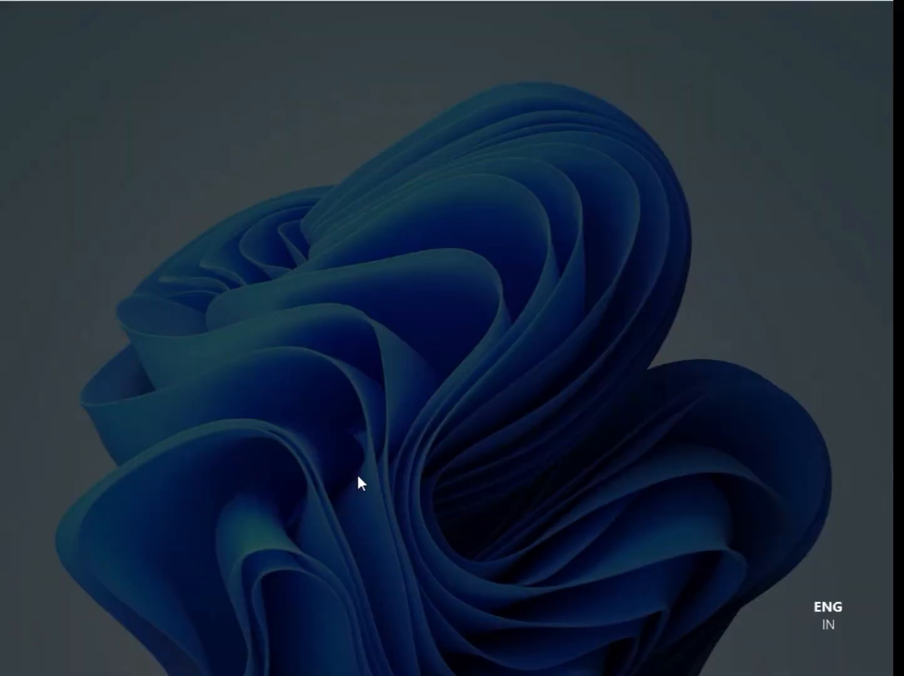